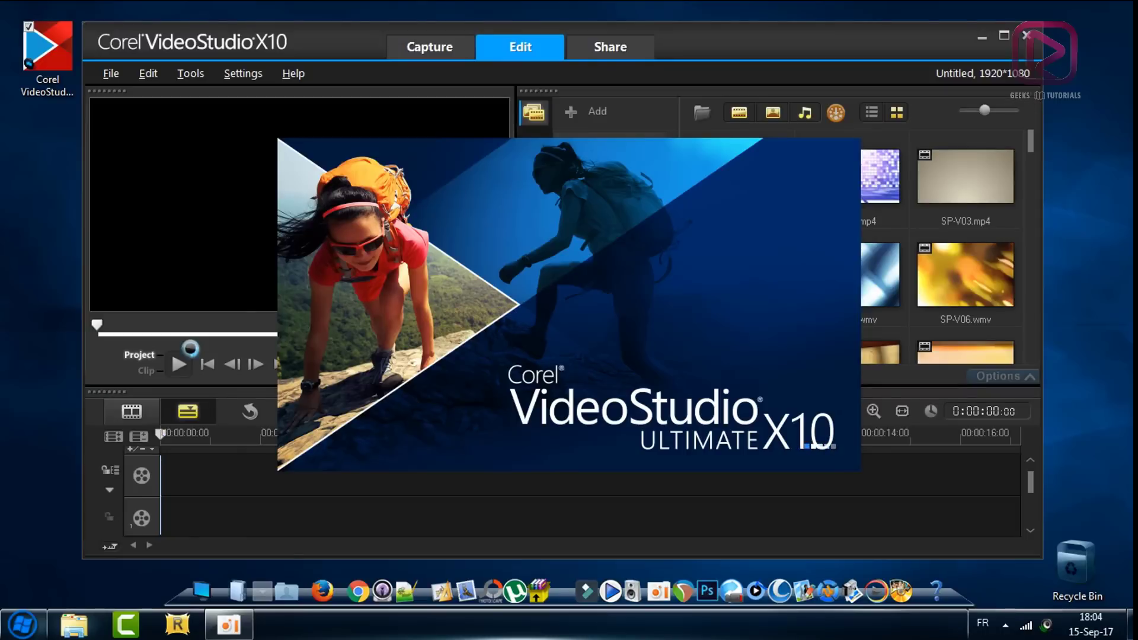
# Show the Capture workspace and maximize the program window.
pyautogui.click(432, 47)
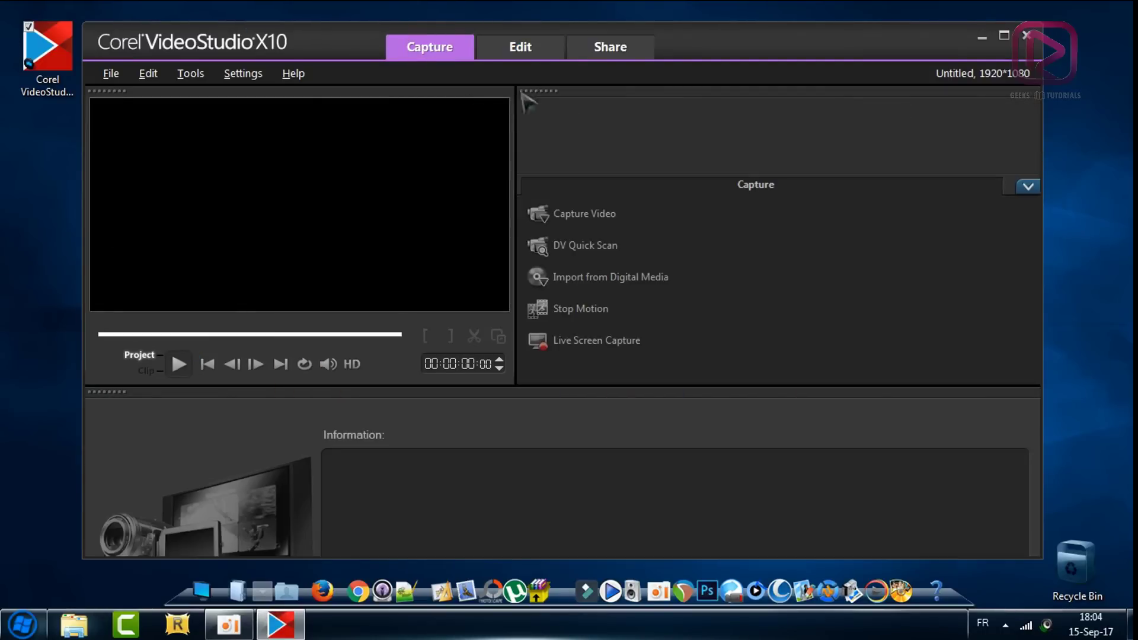
pyautogui.moveTo(713, 52)
pyautogui.mouseDown()
pyautogui.moveTo(749, 58)
pyautogui.moveTo(716, 57)
pyautogui.mouseUp()
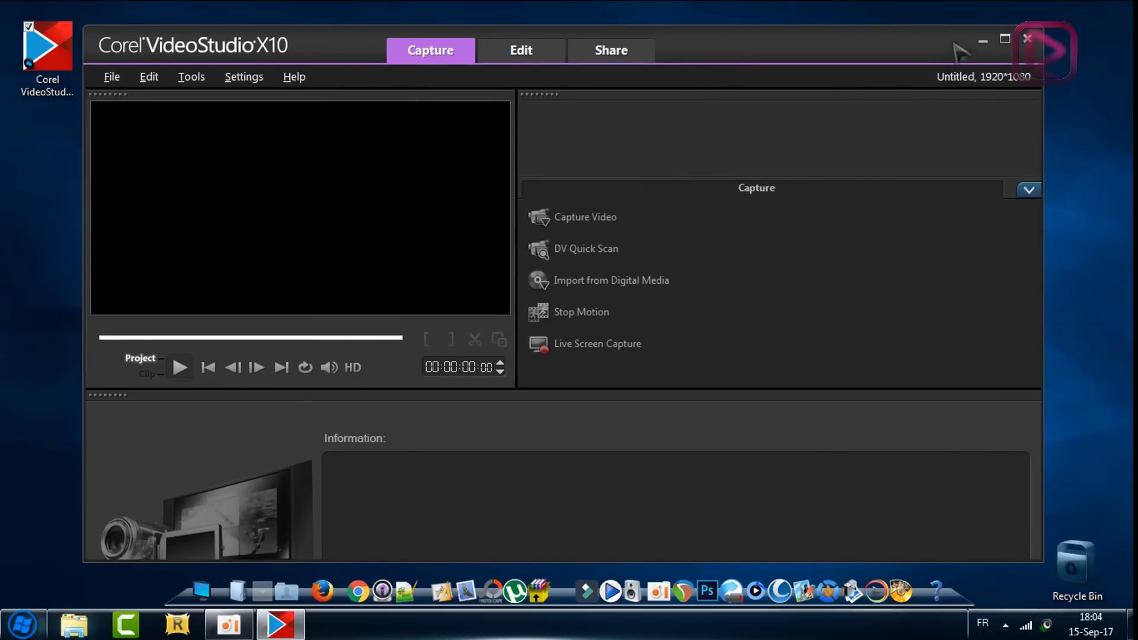
pyautogui.click(1005, 40)
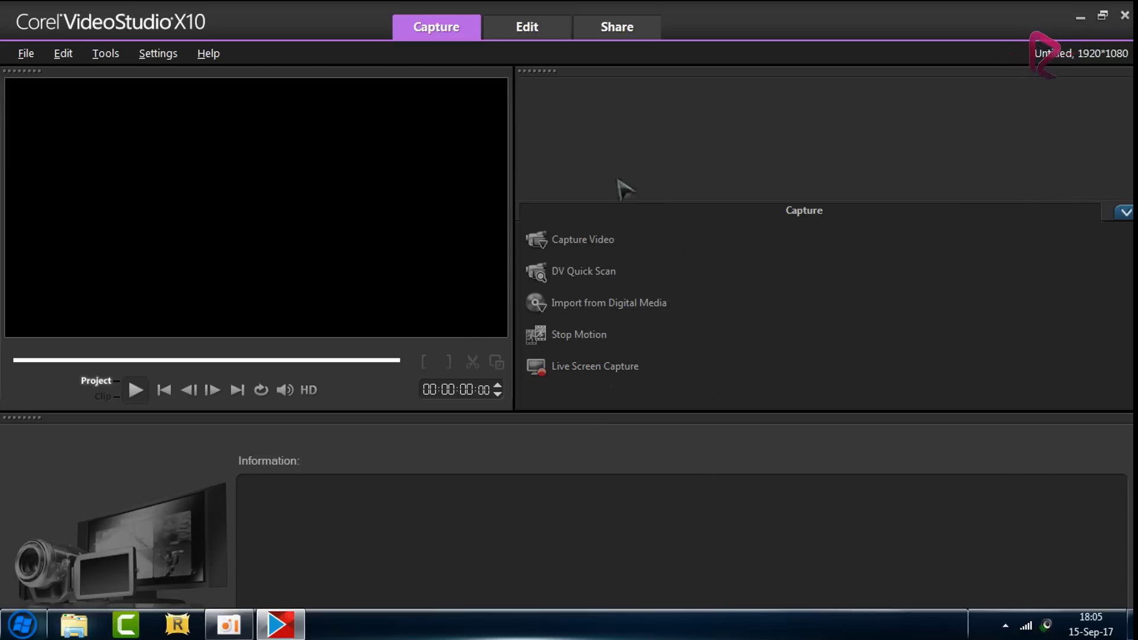
pyautogui.click(63, 52)
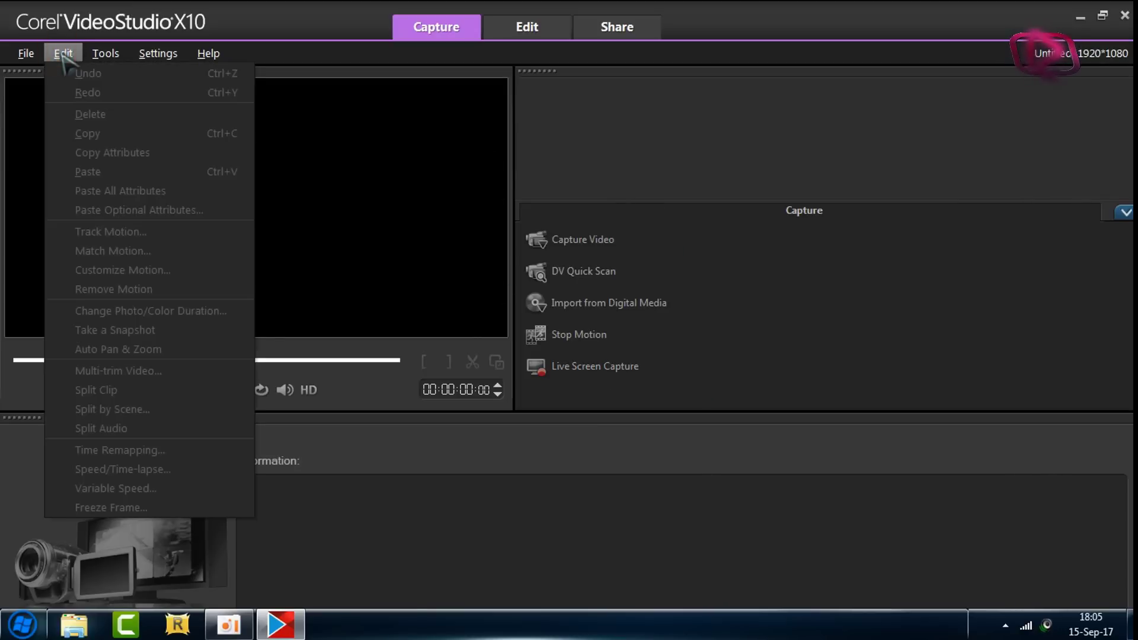
pyautogui.moveTo(105, 53)
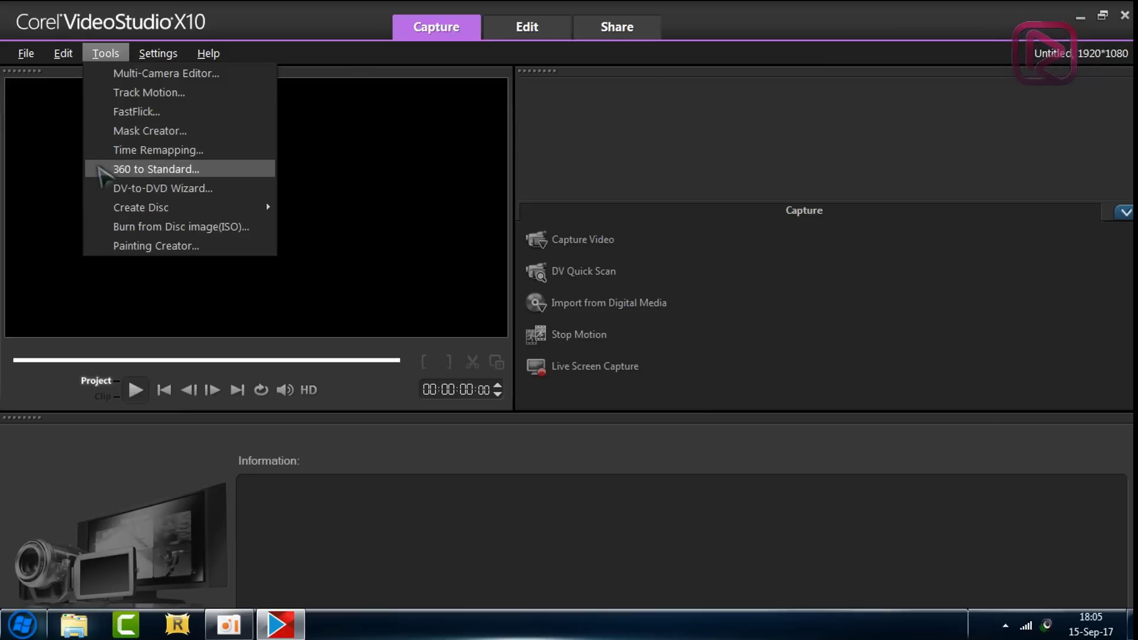
pyautogui.moveTo(103, 203)
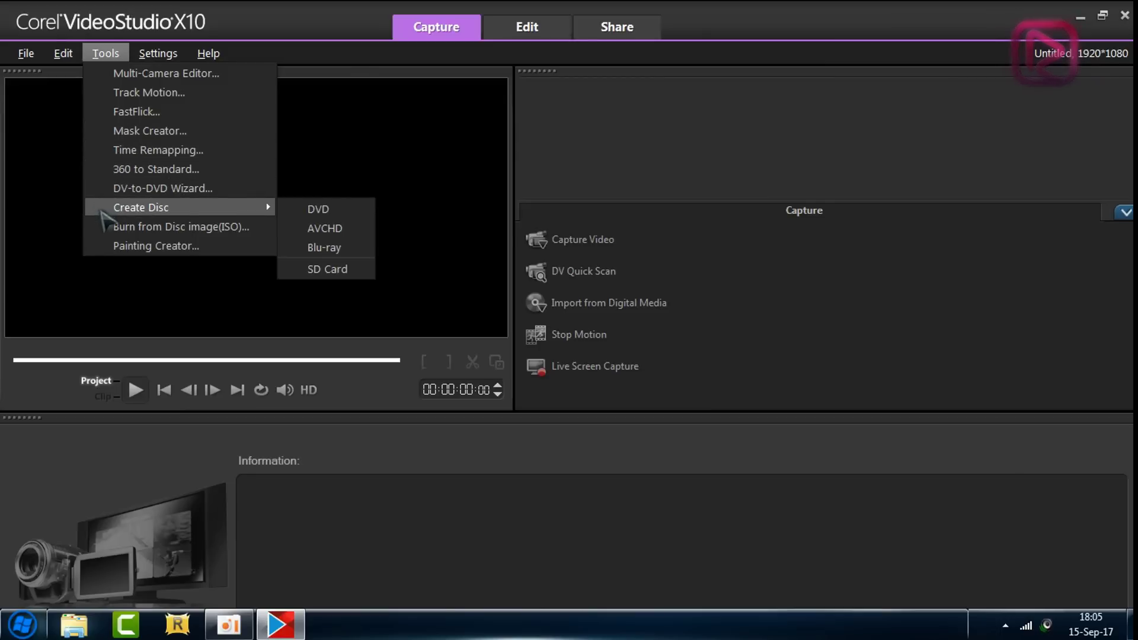
# Switch to the Edit workspace and play the sample clips SP-V04.wmv and SP-V13.wmv in the preview.
pyautogui.click(533, 35)
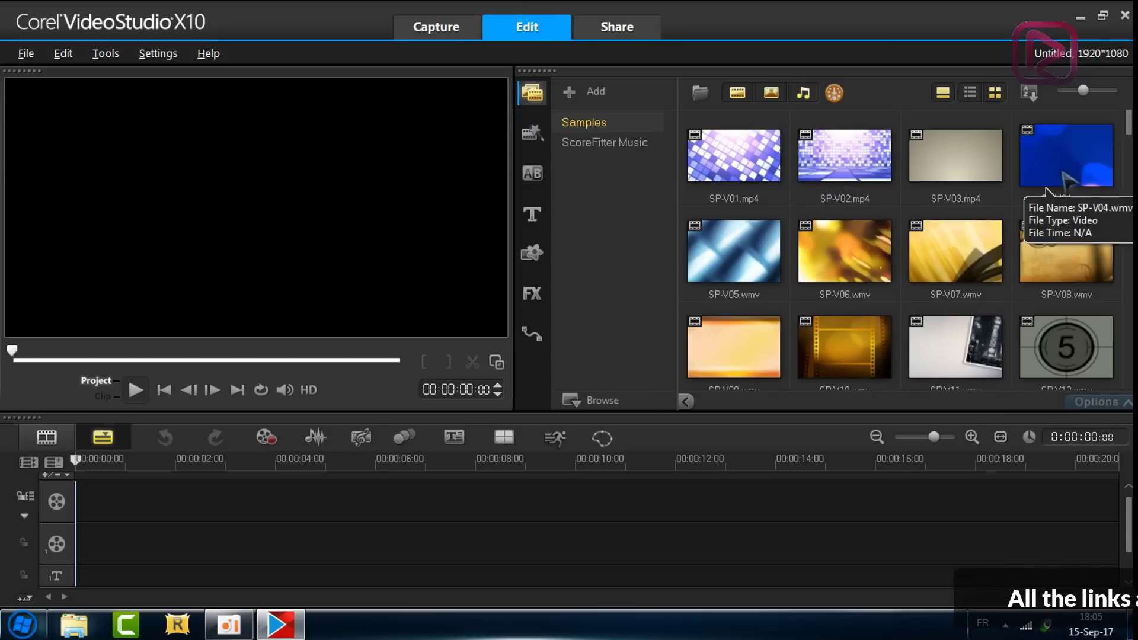
pyautogui.click(1046, 191)
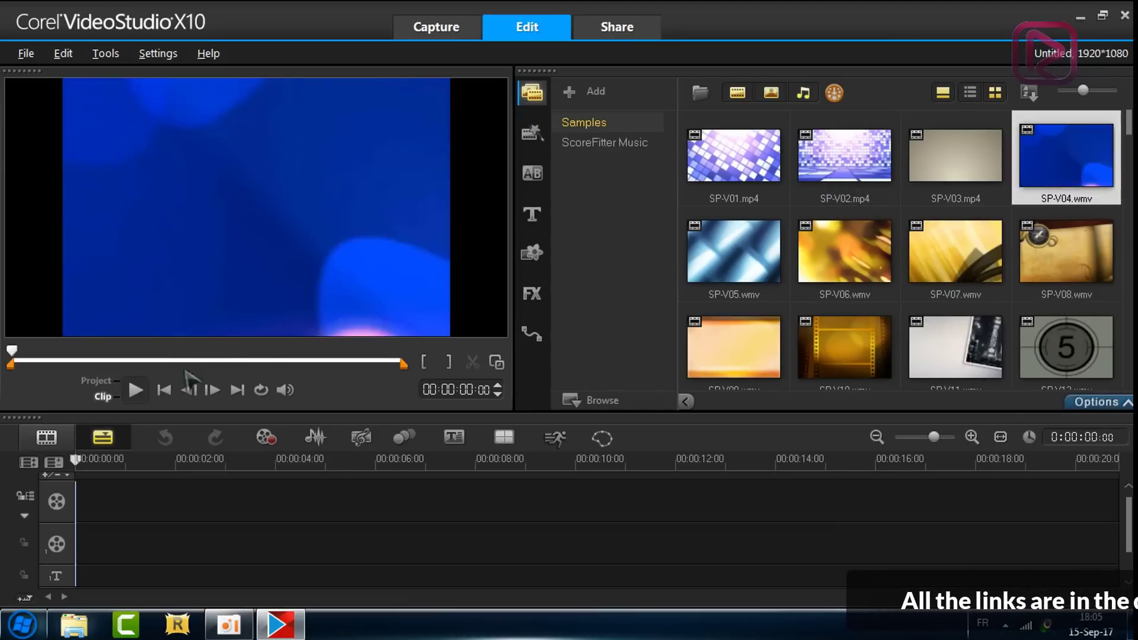
pyautogui.click(135, 389)
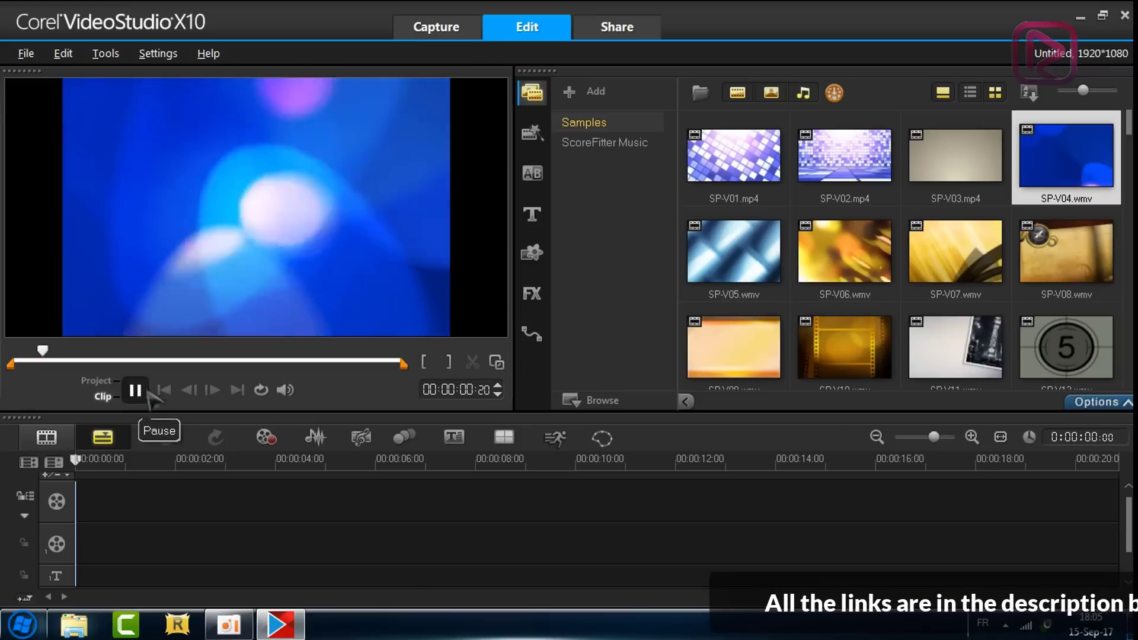
pyautogui.scroll(-3, 939, 269)
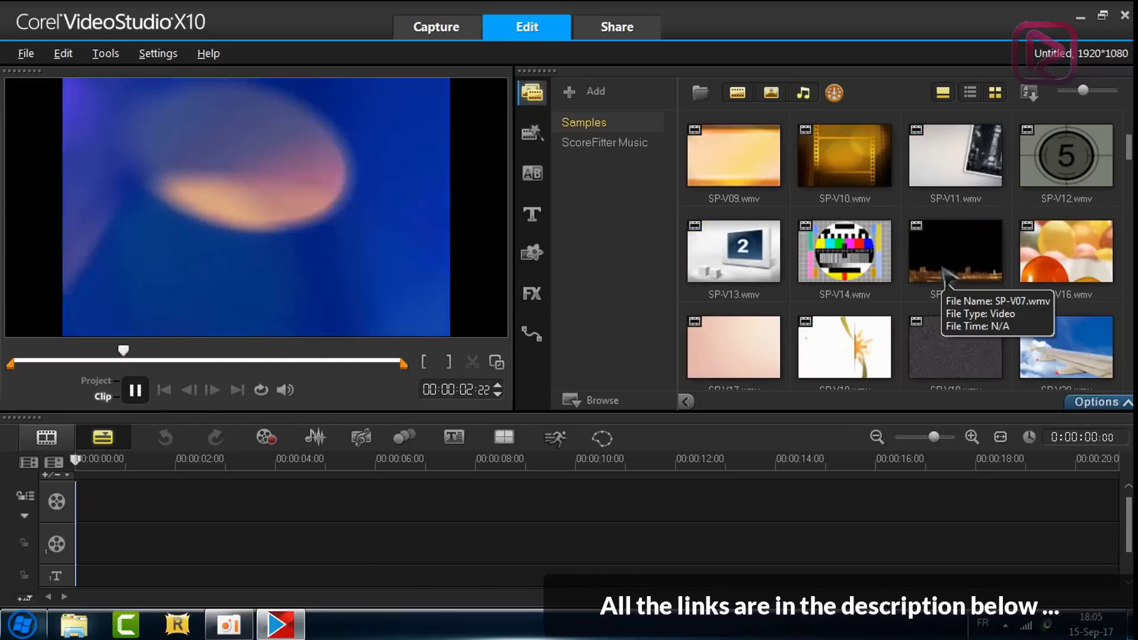
pyautogui.click(735, 255)
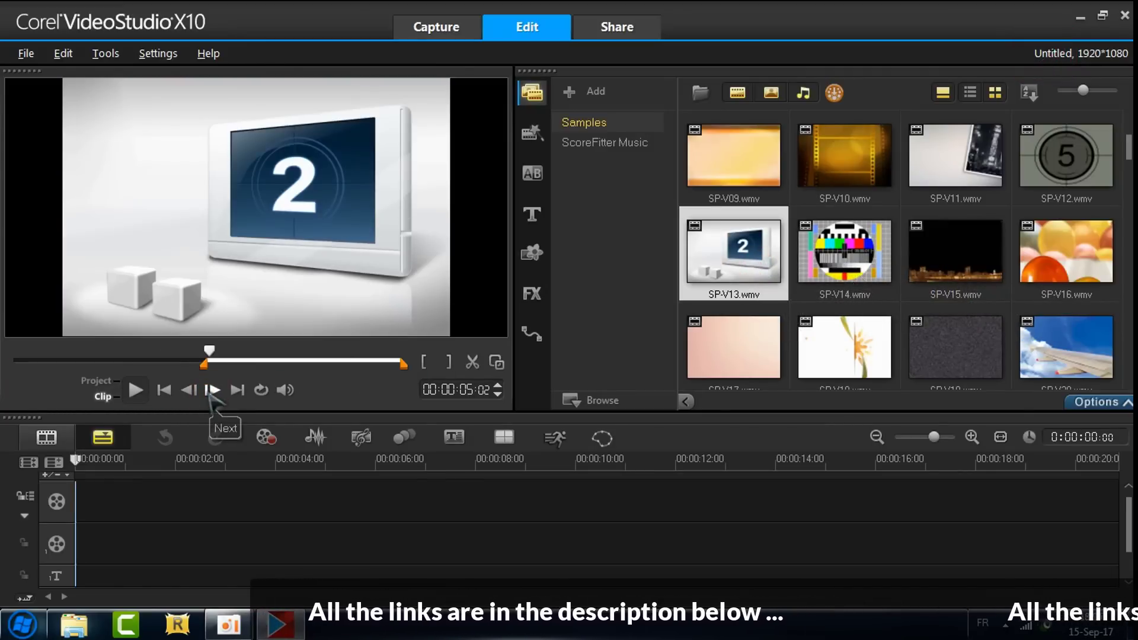
pyautogui.click(212, 390)
pyautogui.click(127, 396)
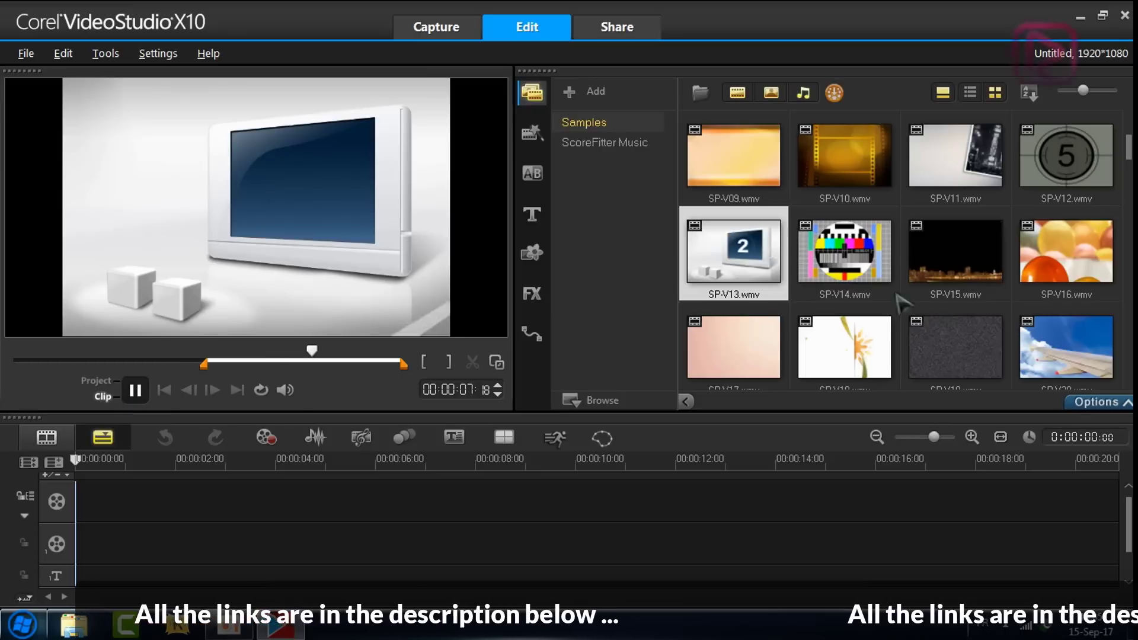
# Play the airplane wing clip SP-V20.wmv and preview the red ornamental background photo from the samples library.
pyautogui.scroll(-1, 891, 318)
pyautogui.scroll(-1, 891, 318)
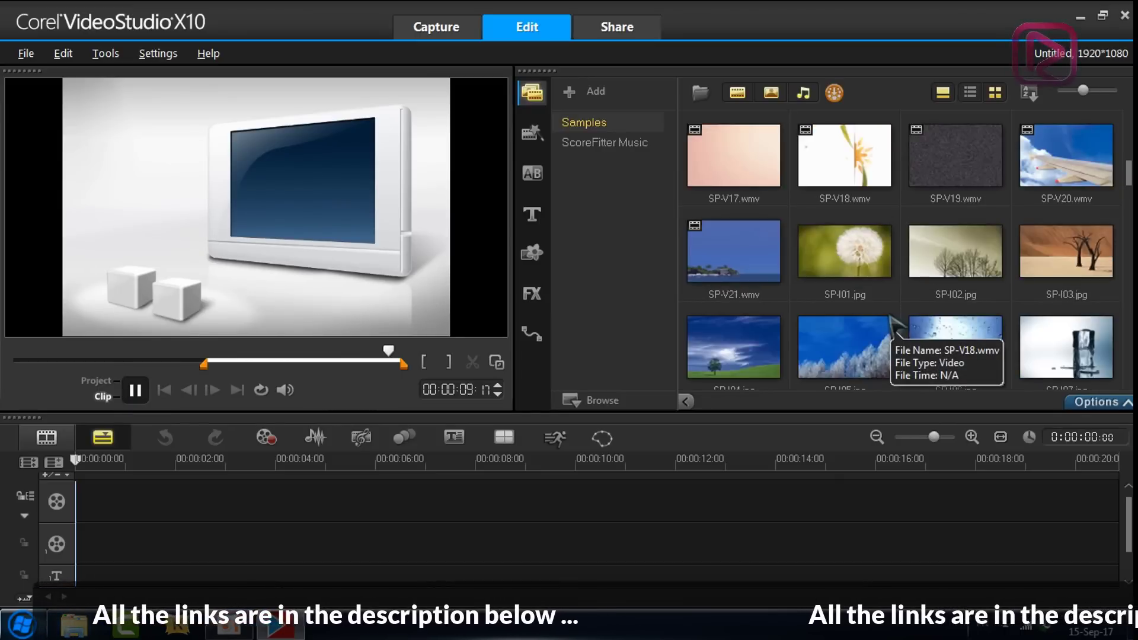
pyautogui.click(1044, 166)
pyautogui.click(135, 389)
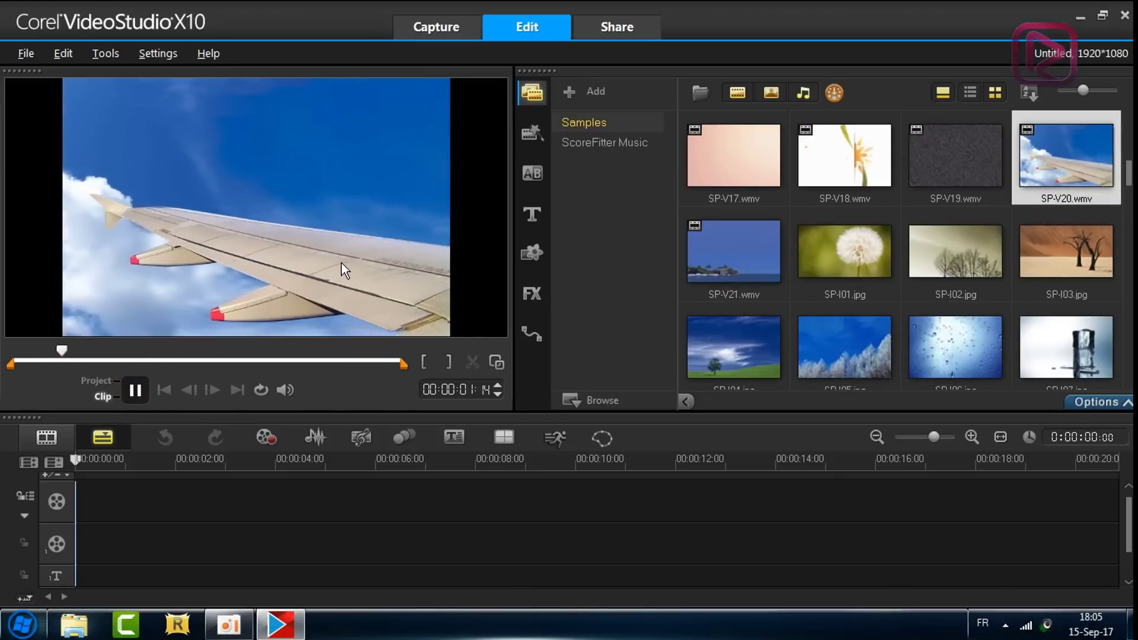
pyautogui.scroll(-2, 871, 297)
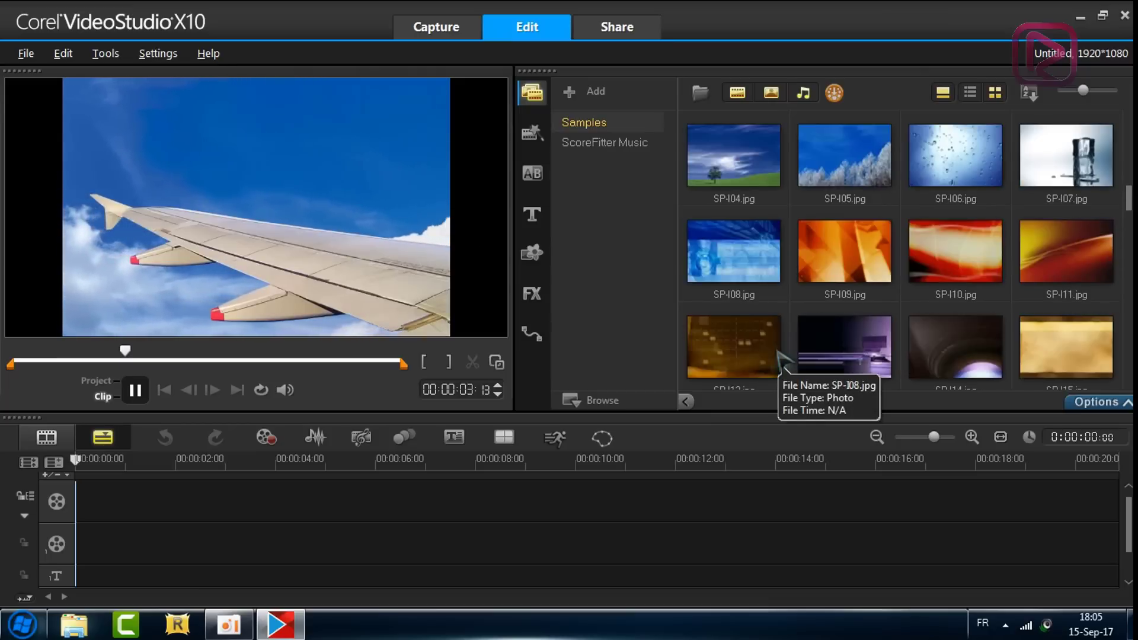
pyautogui.scroll(-1, 780, 358)
pyautogui.click(955, 346)
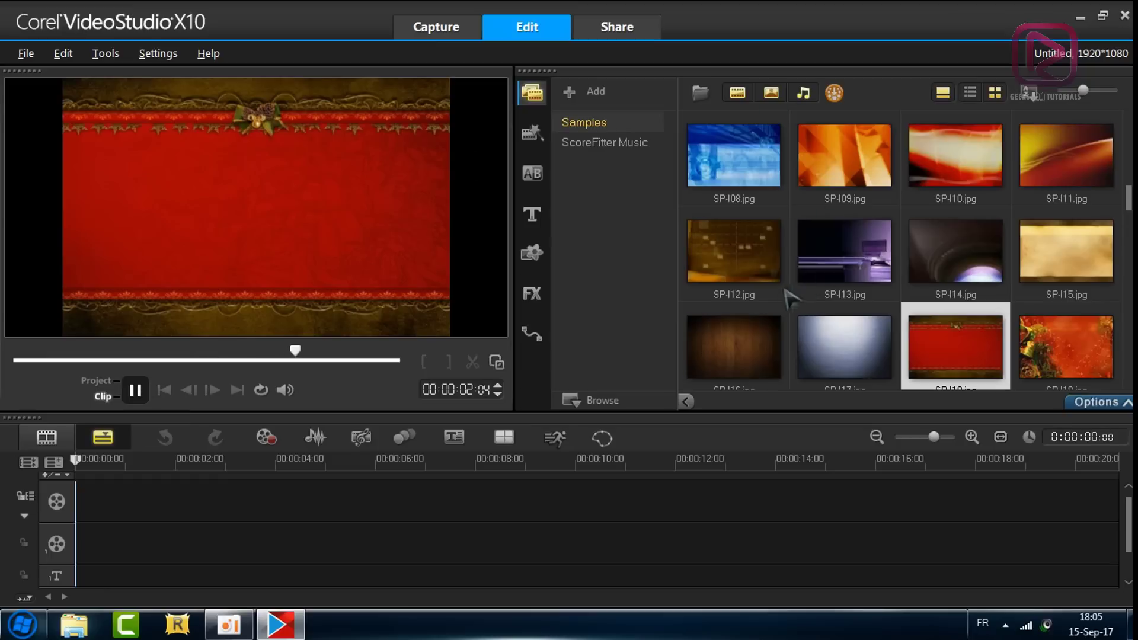
pyautogui.scroll(6, 791, 296)
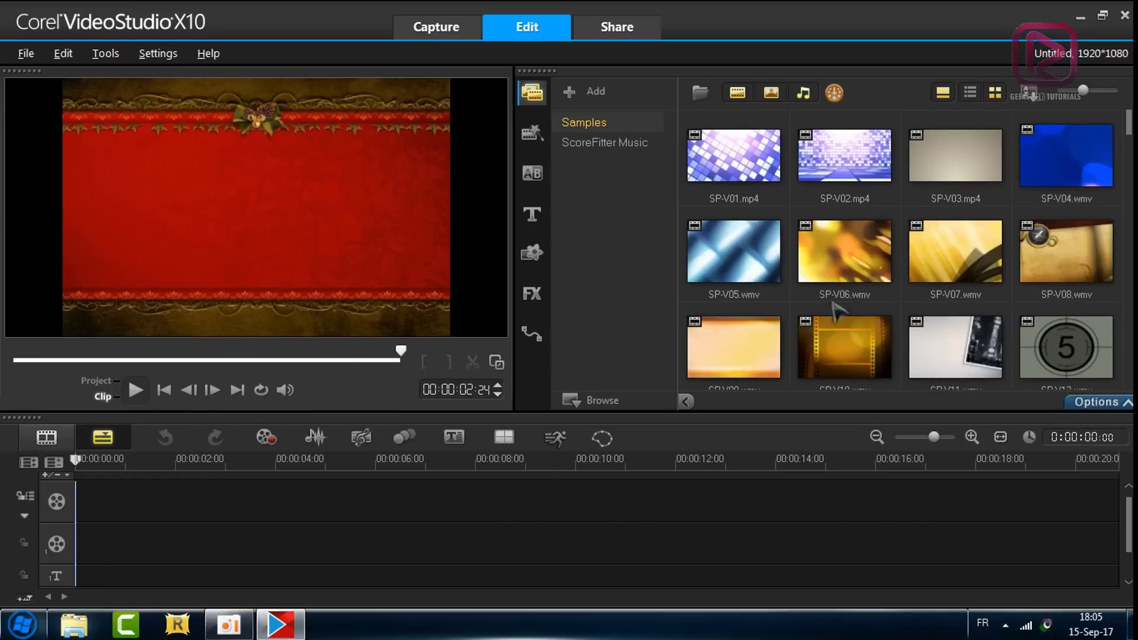
# Show the ScoreFitter Music library and browse through its audio tracks.
pyautogui.click(614, 145)
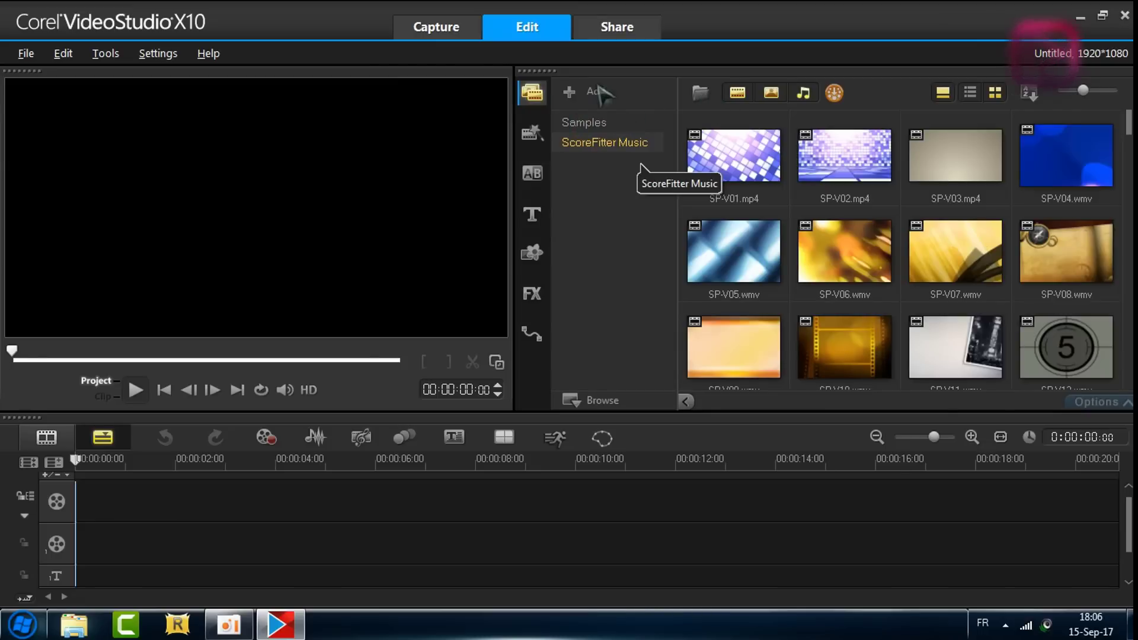
pyautogui.click(586, 123)
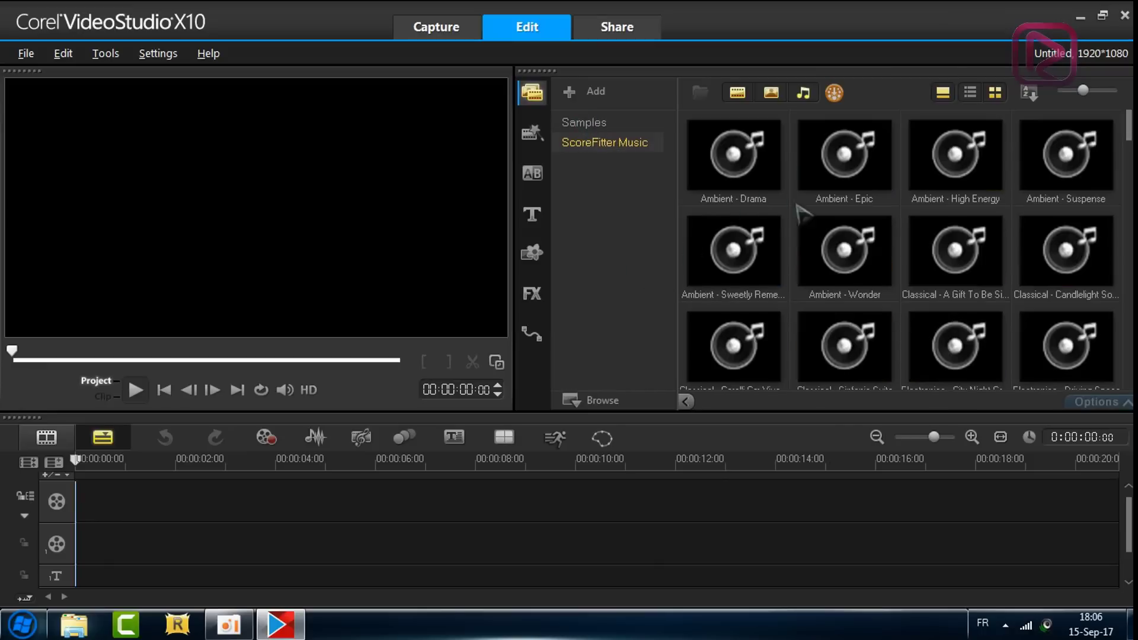
pyautogui.scroll(-1, 808, 311)
pyautogui.scroll(1, 758, 249)
pyautogui.scroll(-15, 801, 253)
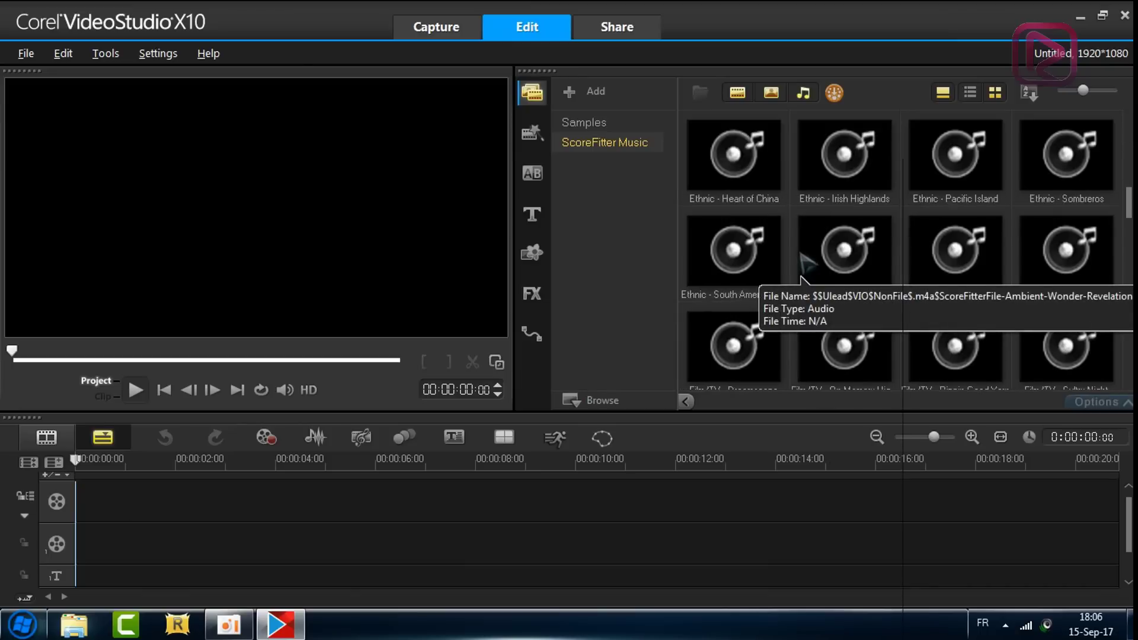
pyautogui.scroll(12, 809, 323)
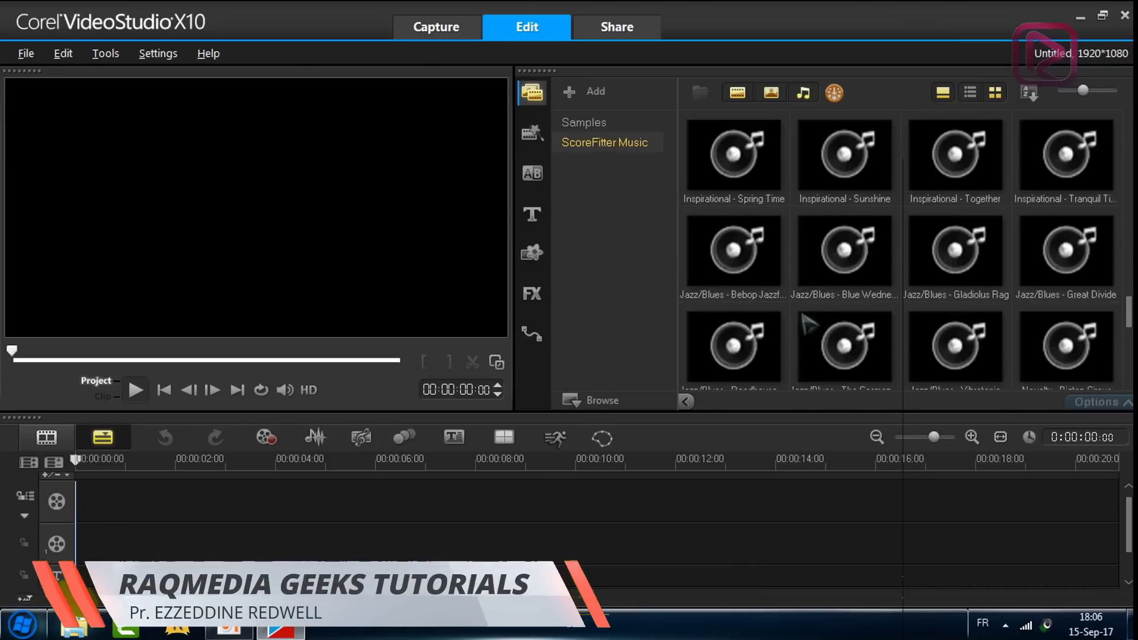
# Show the Beginning instant project templates and play templates IP-31 and IP-21 in the preview.
pyautogui.click(532, 134)
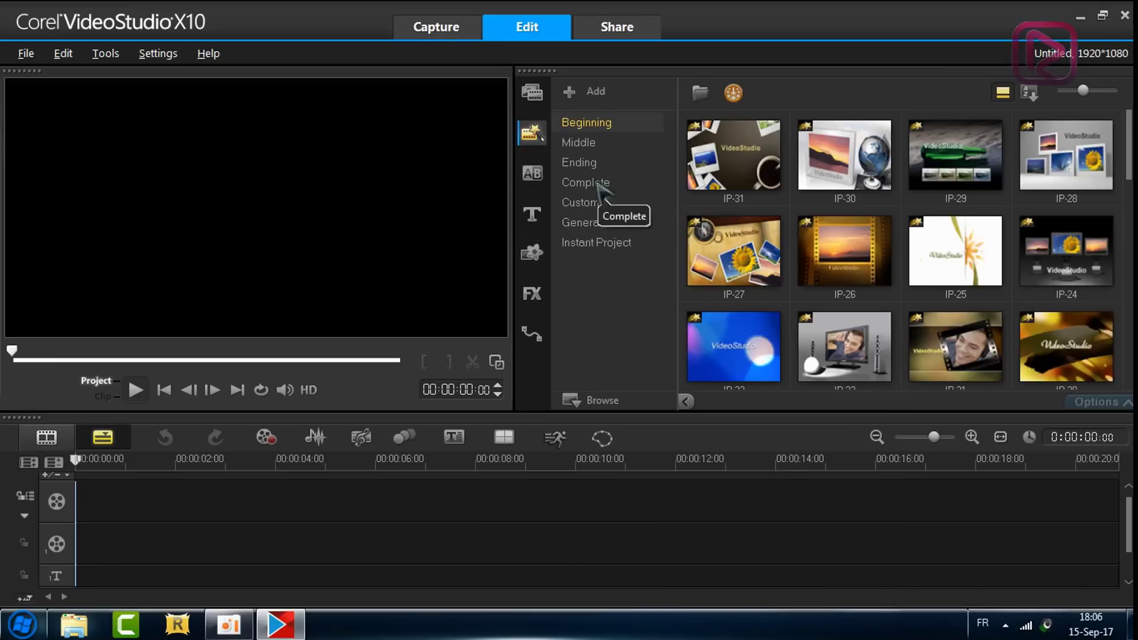
pyautogui.click(748, 156)
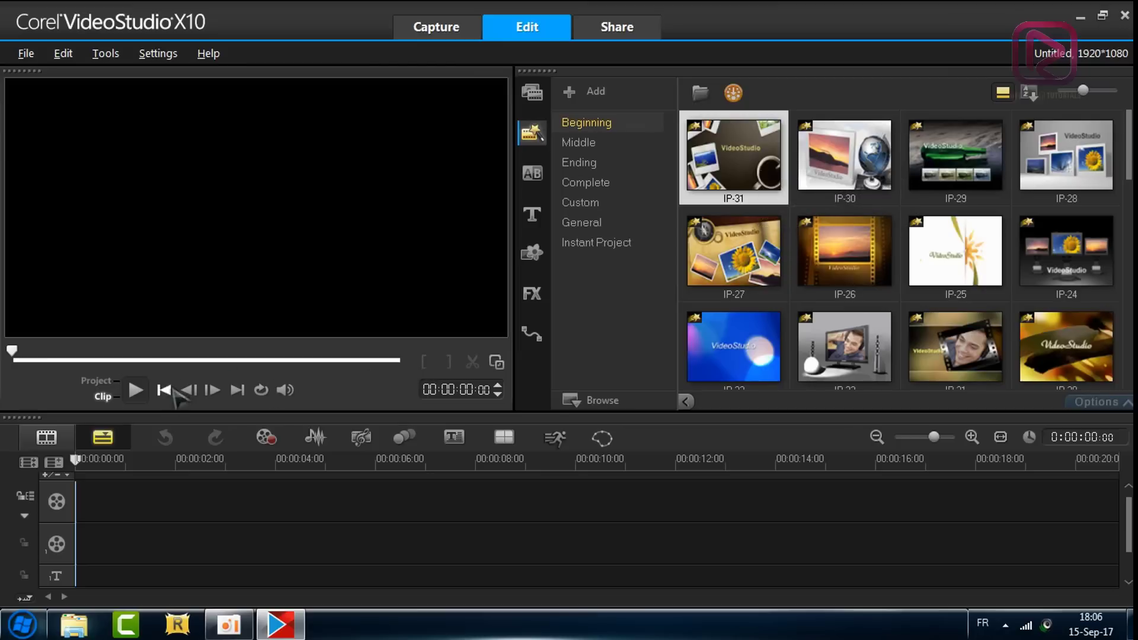
pyautogui.click(142, 392)
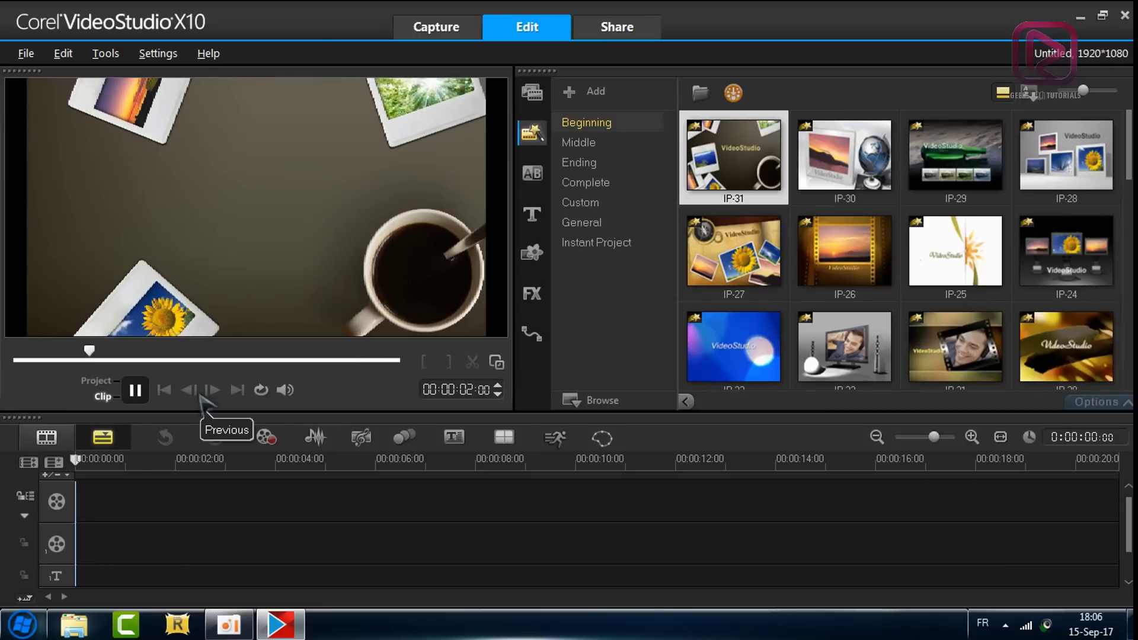
pyautogui.scroll(-1, 901, 299)
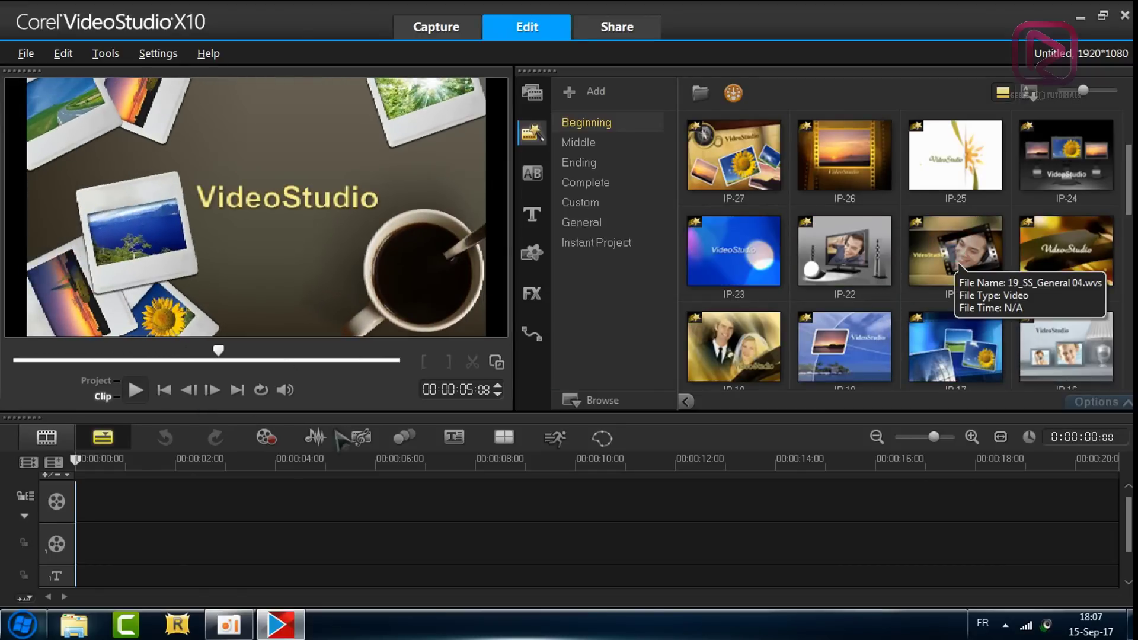
pyautogui.click(954, 261)
pyautogui.click(135, 390)
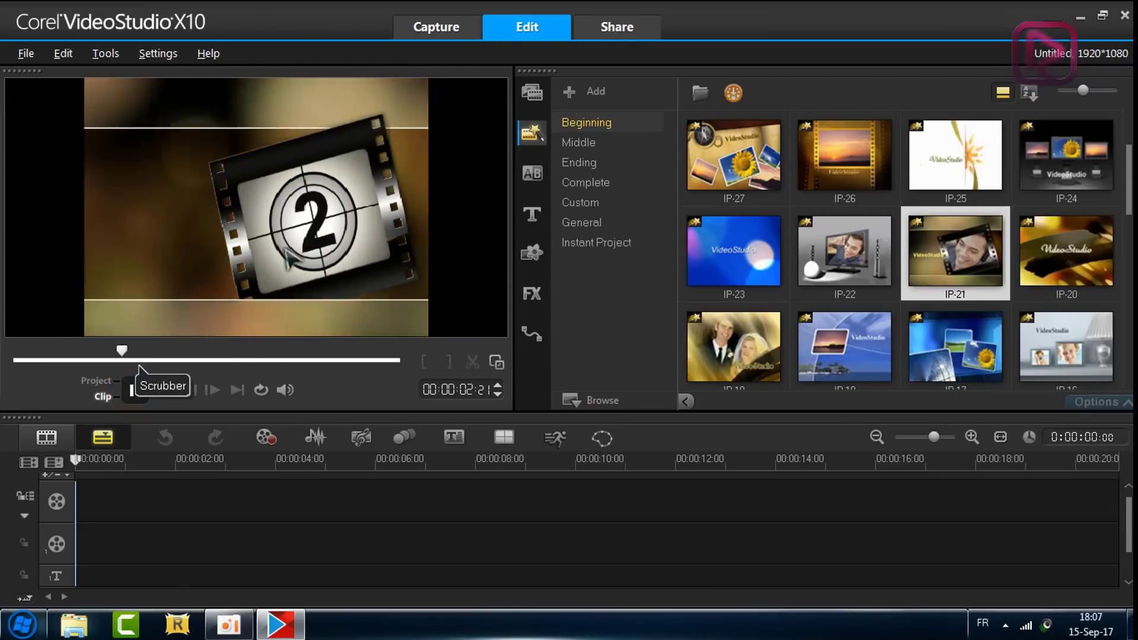
# Preview the Beginning templates IP-18 and IP-07, pausing playback of IP-07 partway through.
pyautogui.scroll(-1, 735, 349)
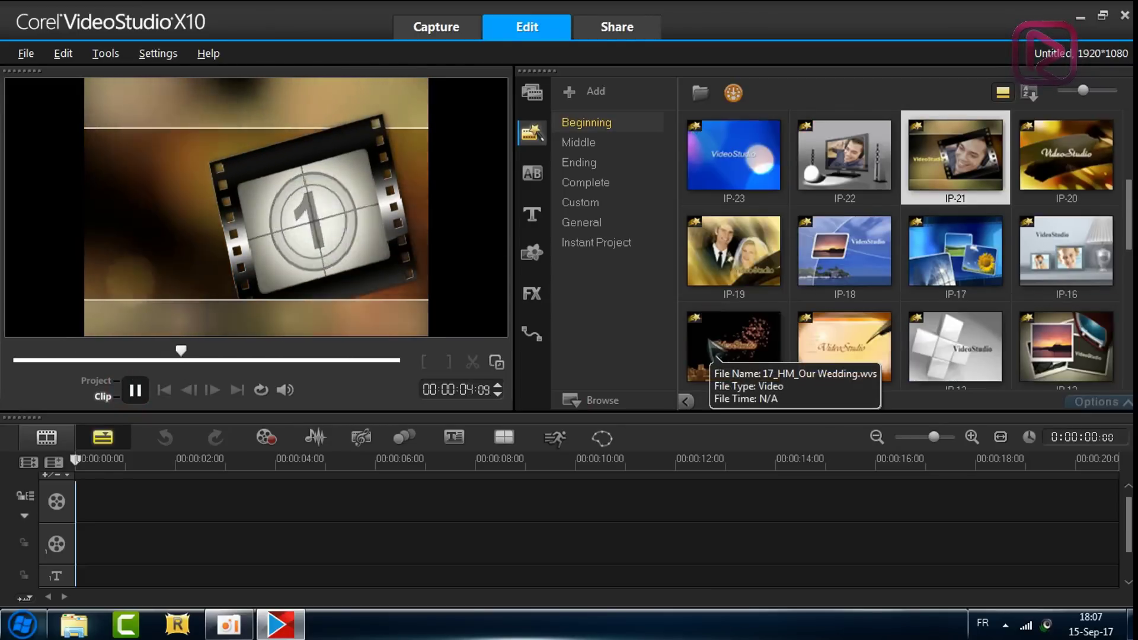
pyautogui.click(857, 272)
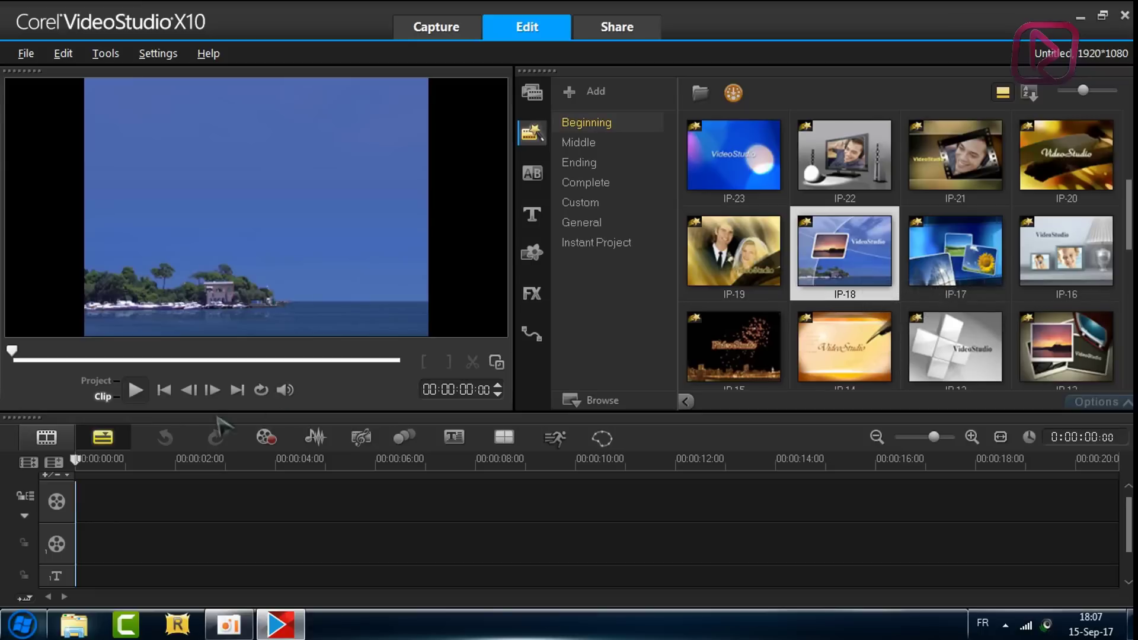
pyautogui.click(134, 393)
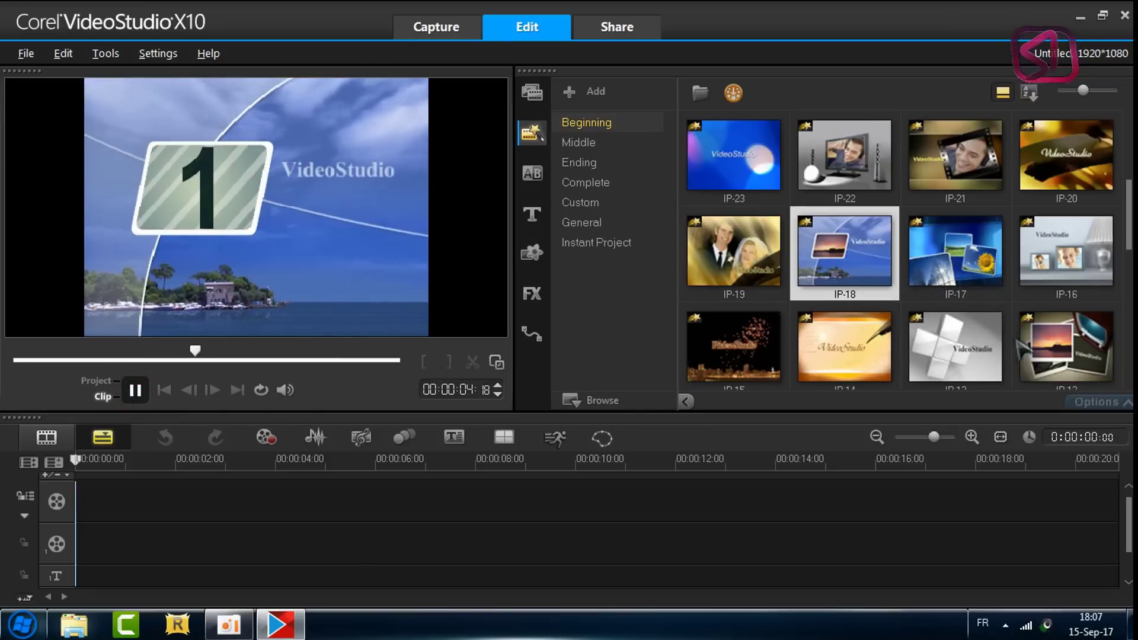
pyautogui.scroll(-5, 957, 317)
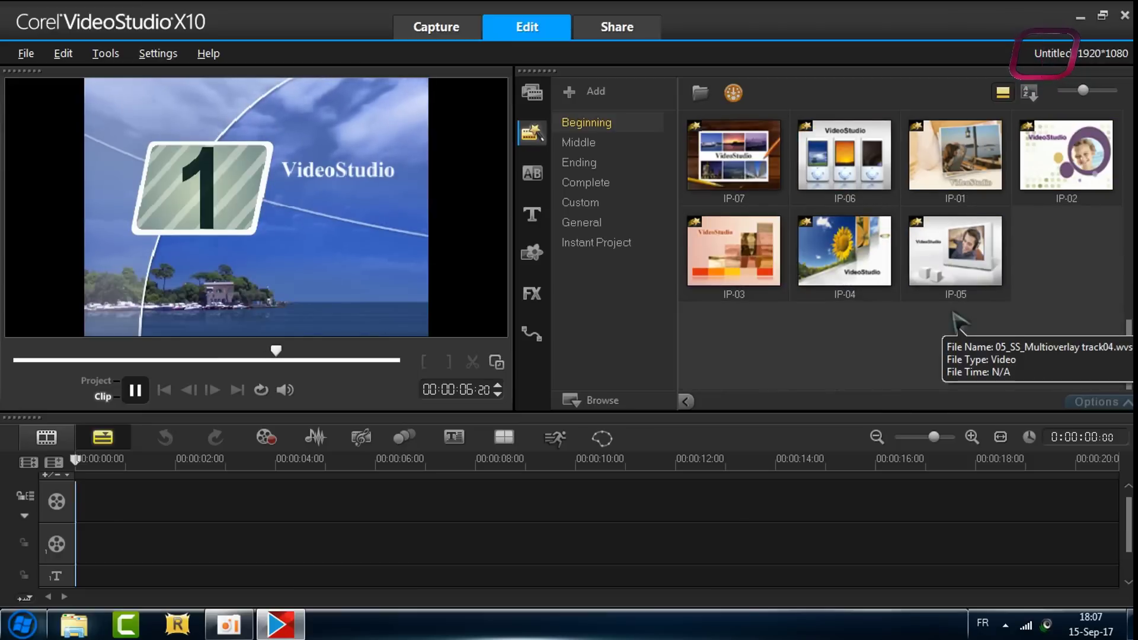
pyautogui.click(723, 178)
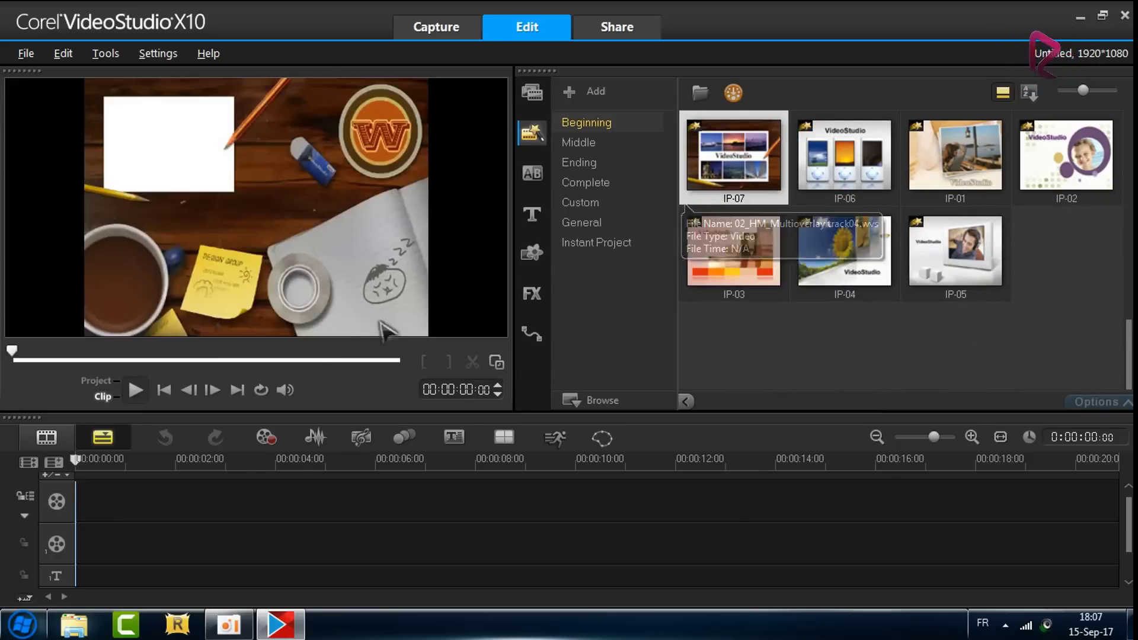
pyautogui.click(135, 389)
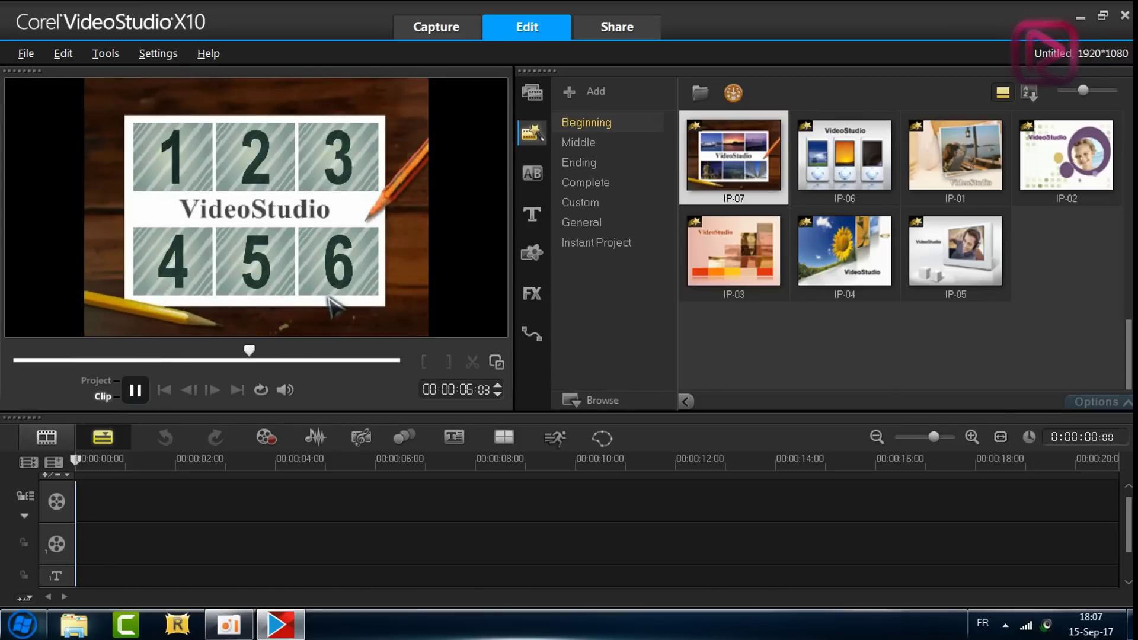
pyautogui.press('space')
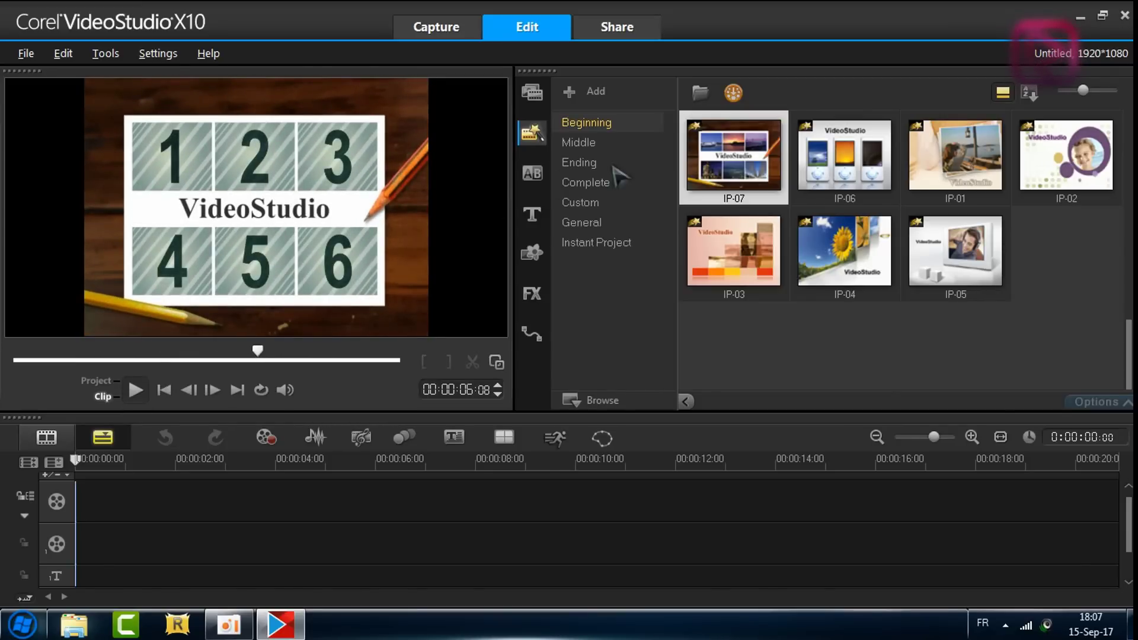
# Show the Middle instant project templates and play template IP-37 in the preview.
pyautogui.click(604, 142)
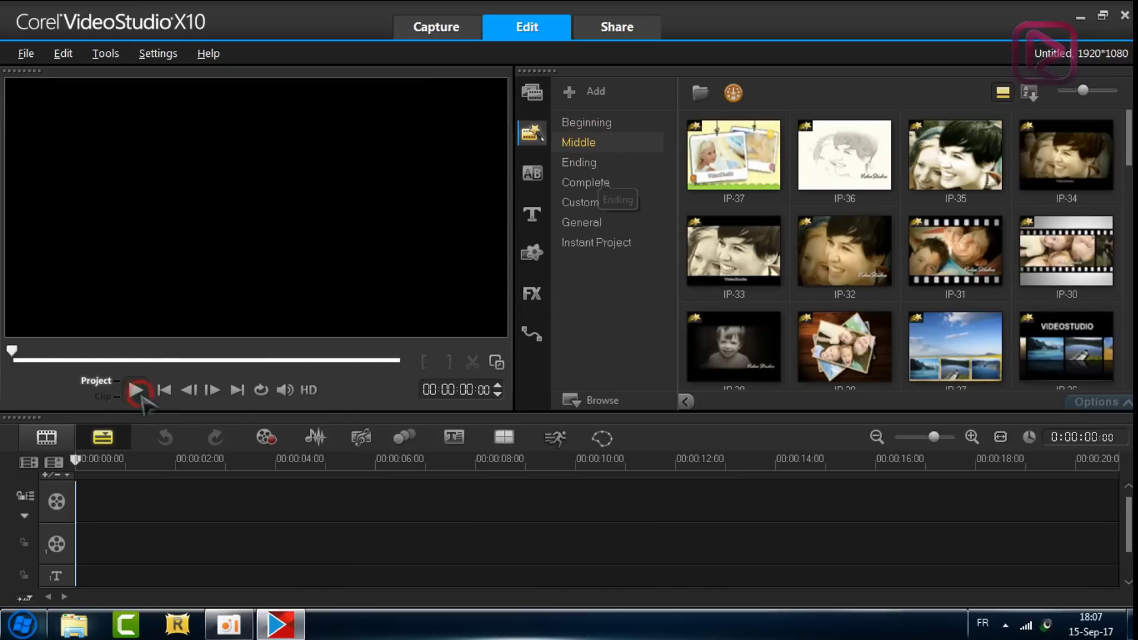
pyautogui.click(134, 390)
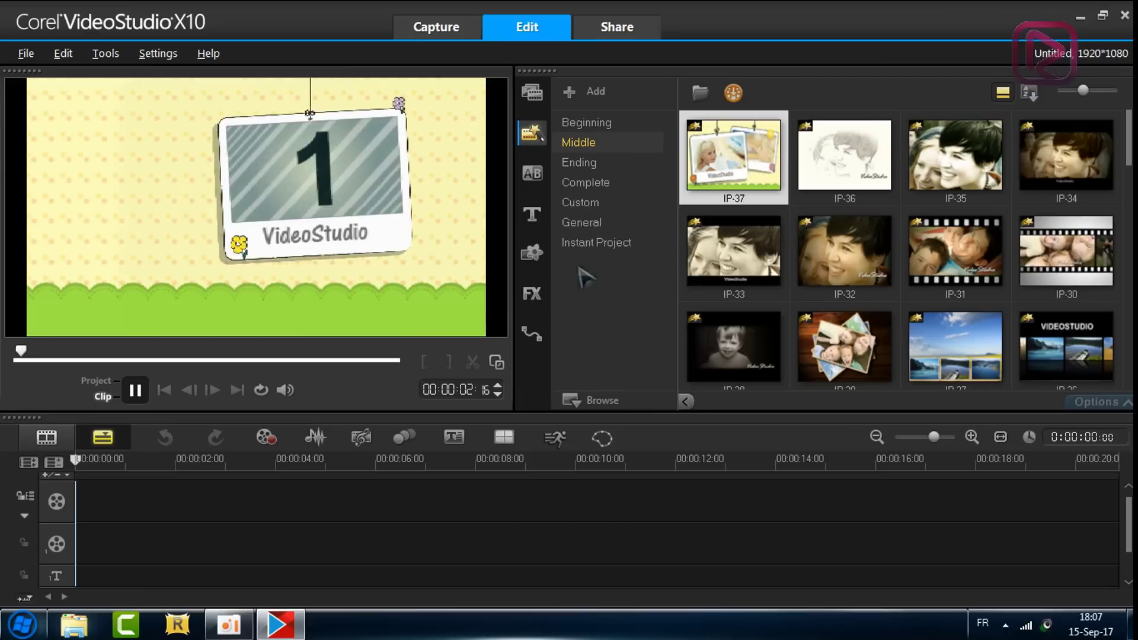
# Preview the Ending instant project template IP-32 and the Complete templates IP-27 and IP-23, playing IP-23.
pyautogui.click(594, 166)
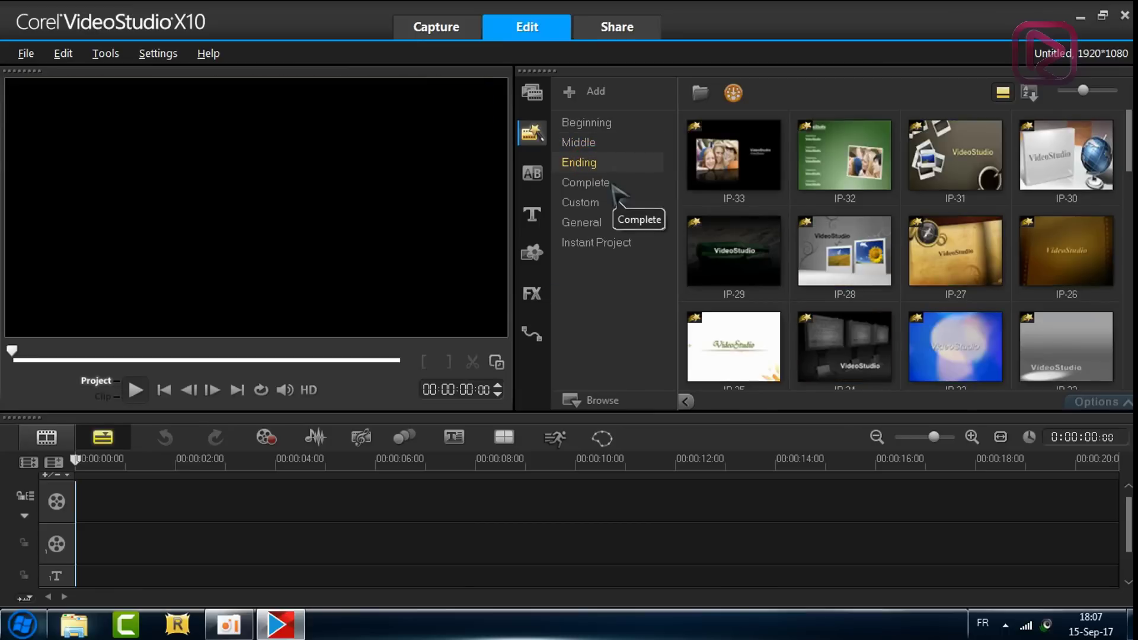
pyautogui.click(862, 172)
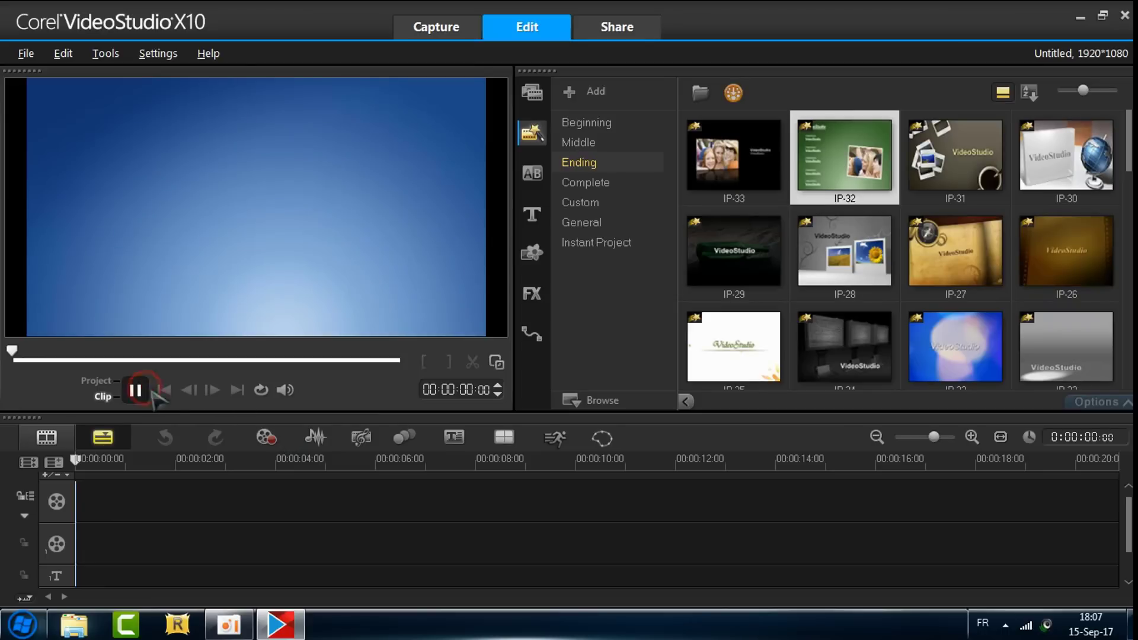
pyautogui.click(602, 180)
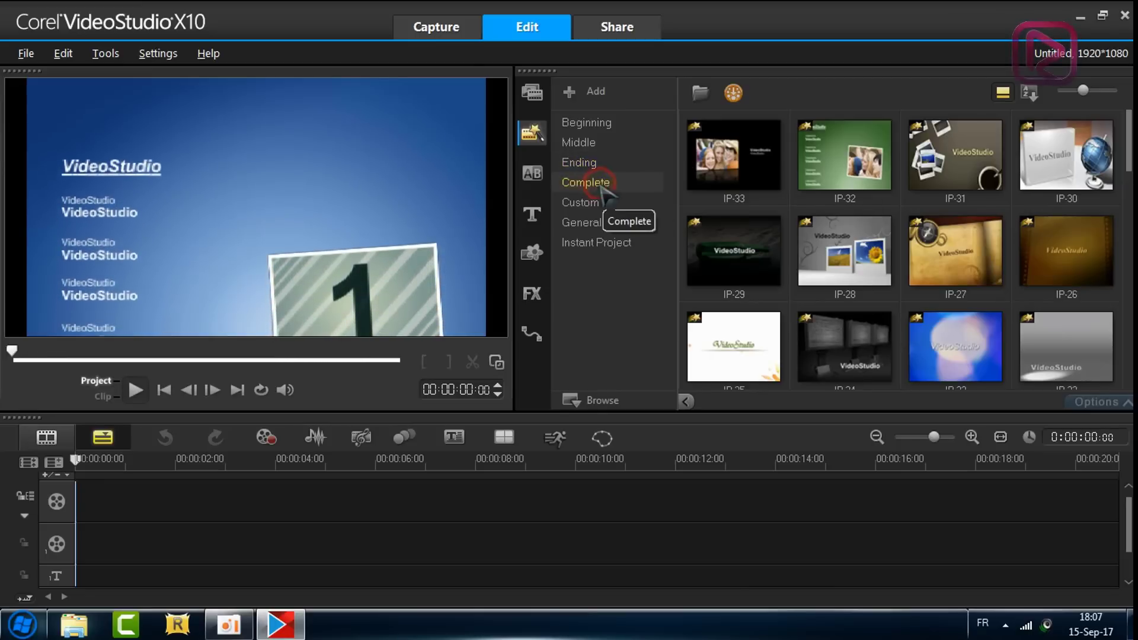
pyautogui.click(760, 176)
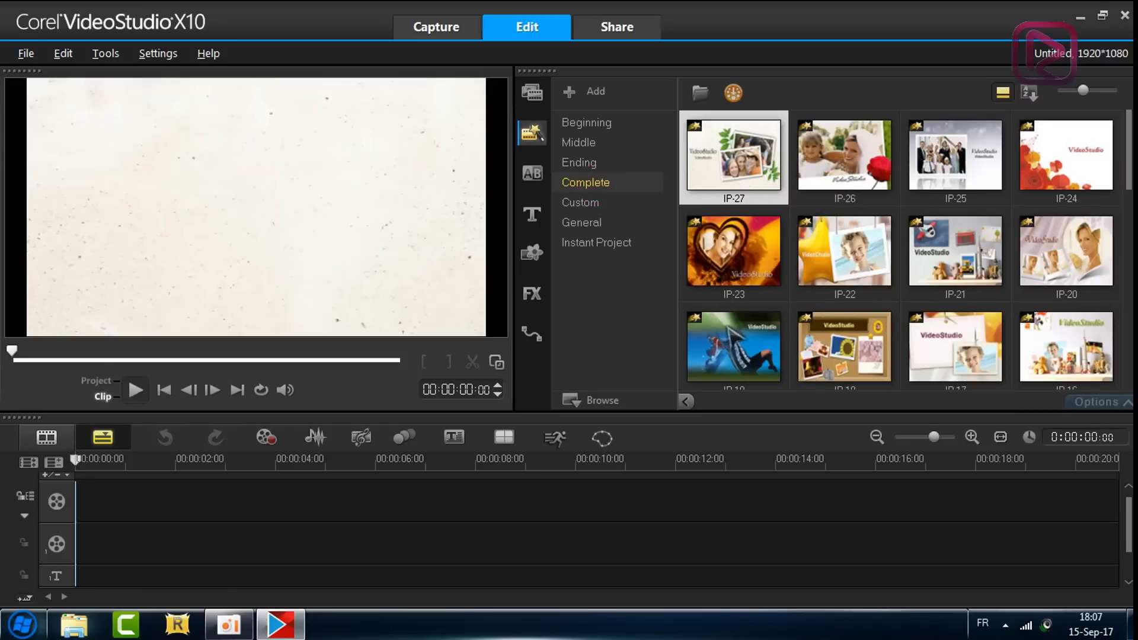
pyautogui.scroll(-1, 760, 176)
pyautogui.click(761, 177)
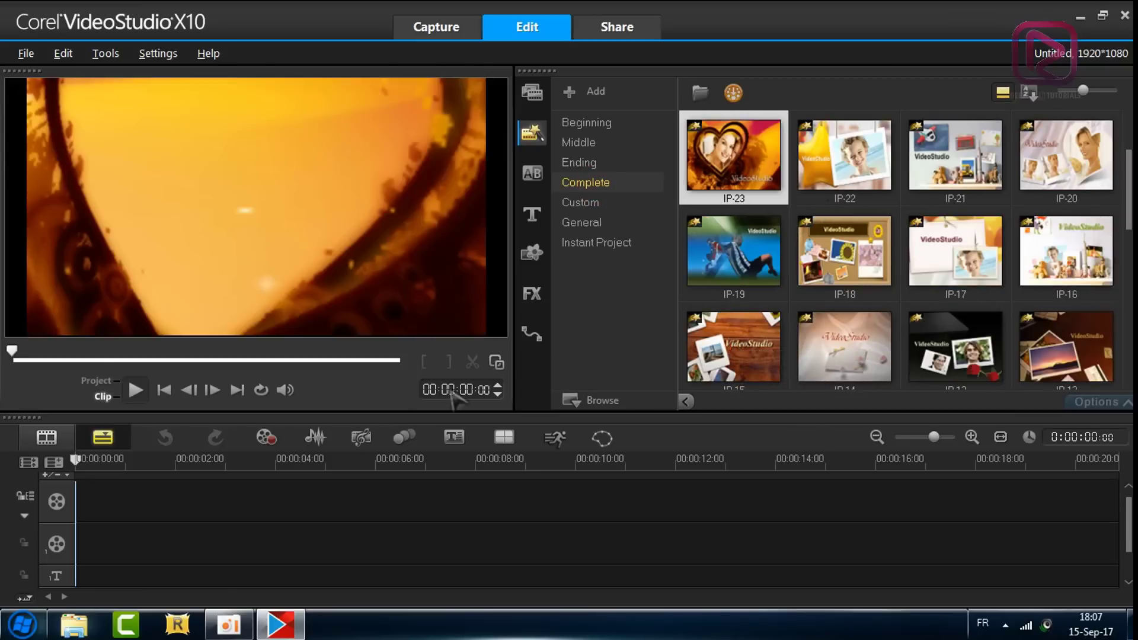
pyautogui.click(135, 390)
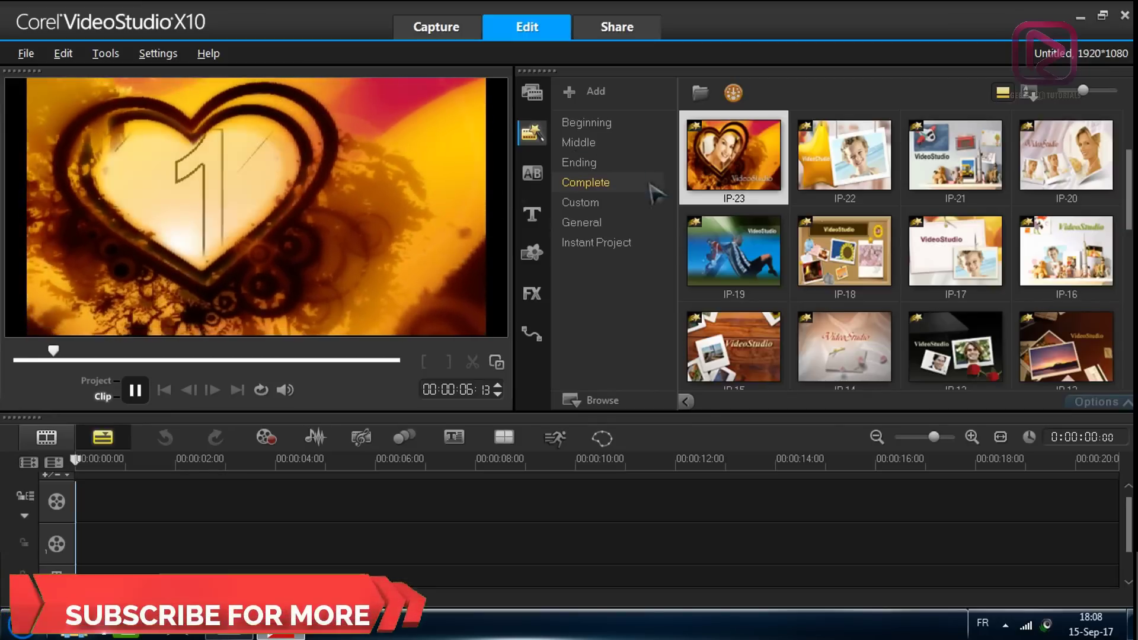
# Play the Custom instant project template Project-05.VSP in the preview and show the General templates.
pyautogui.click(597, 207)
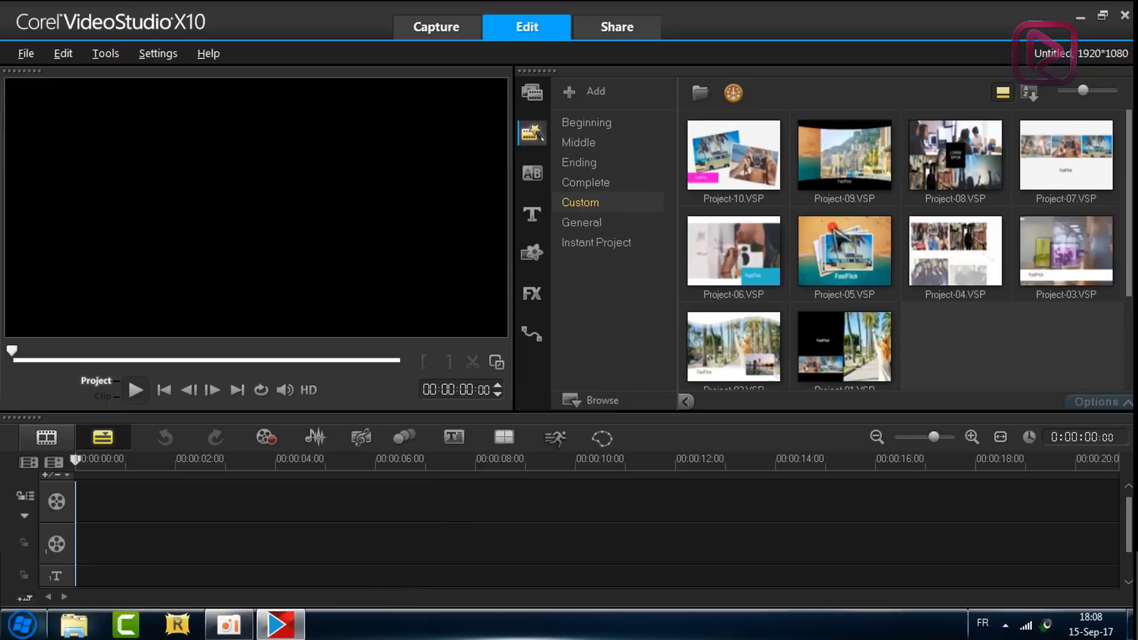
pyautogui.click(137, 390)
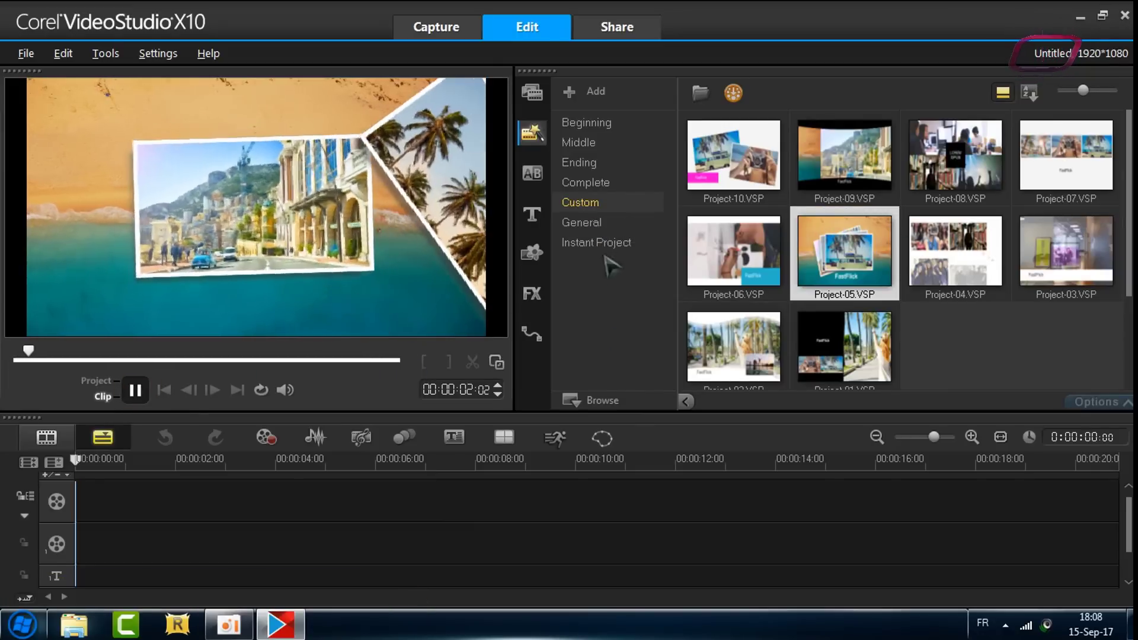
pyautogui.click(594, 223)
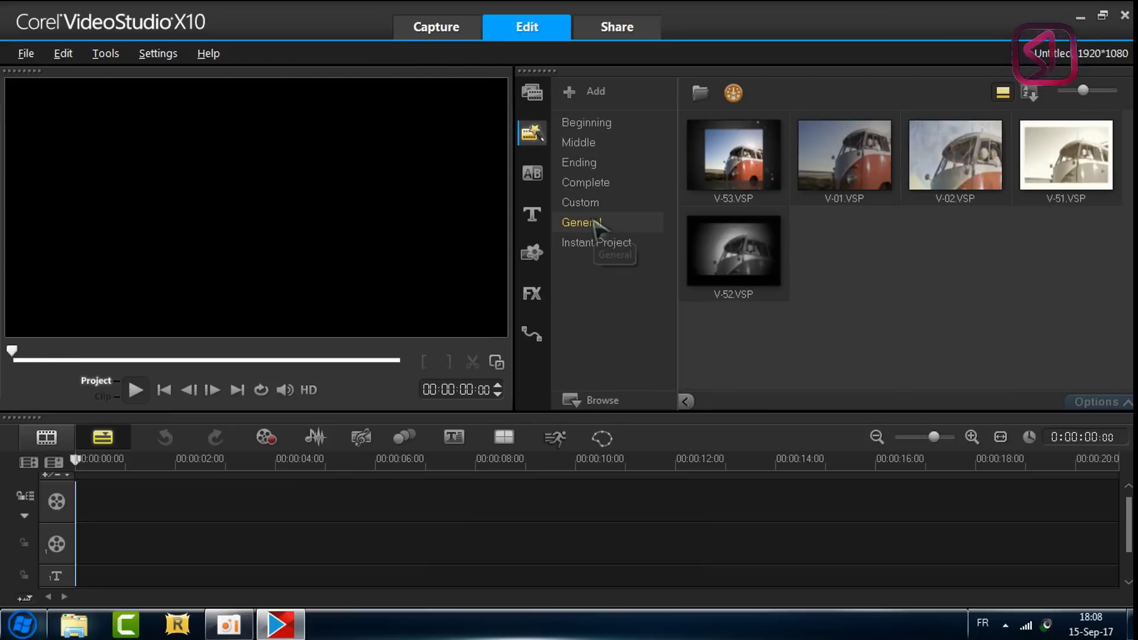
# Show the transition library filtered to the 3D category and play the Folding Box transition.
pyautogui.click(535, 182)
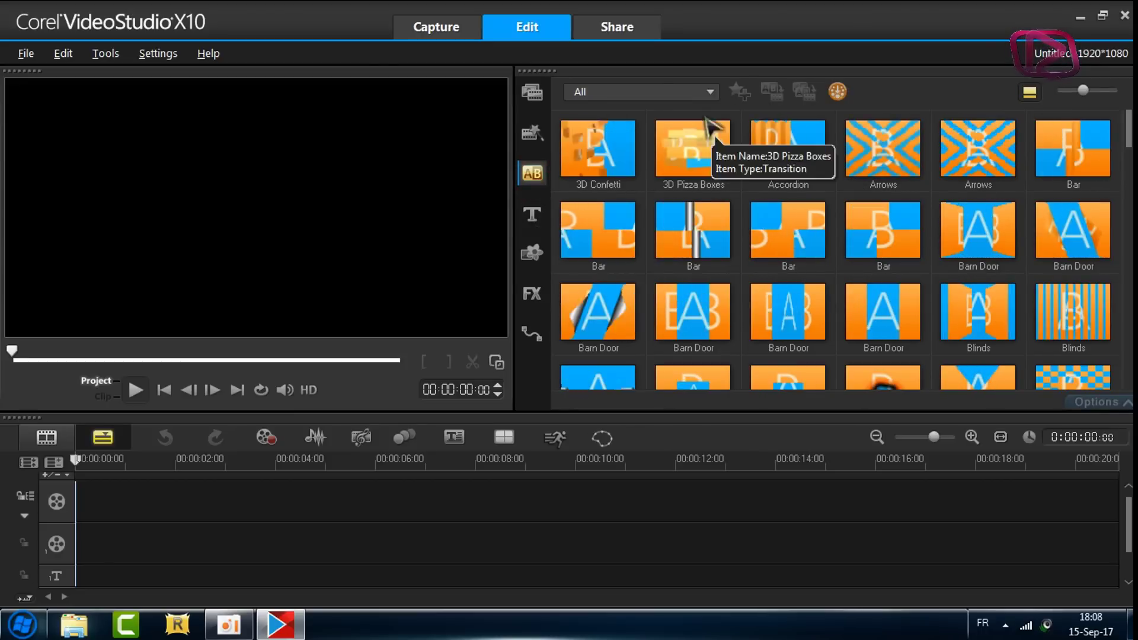
pyautogui.click(694, 93)
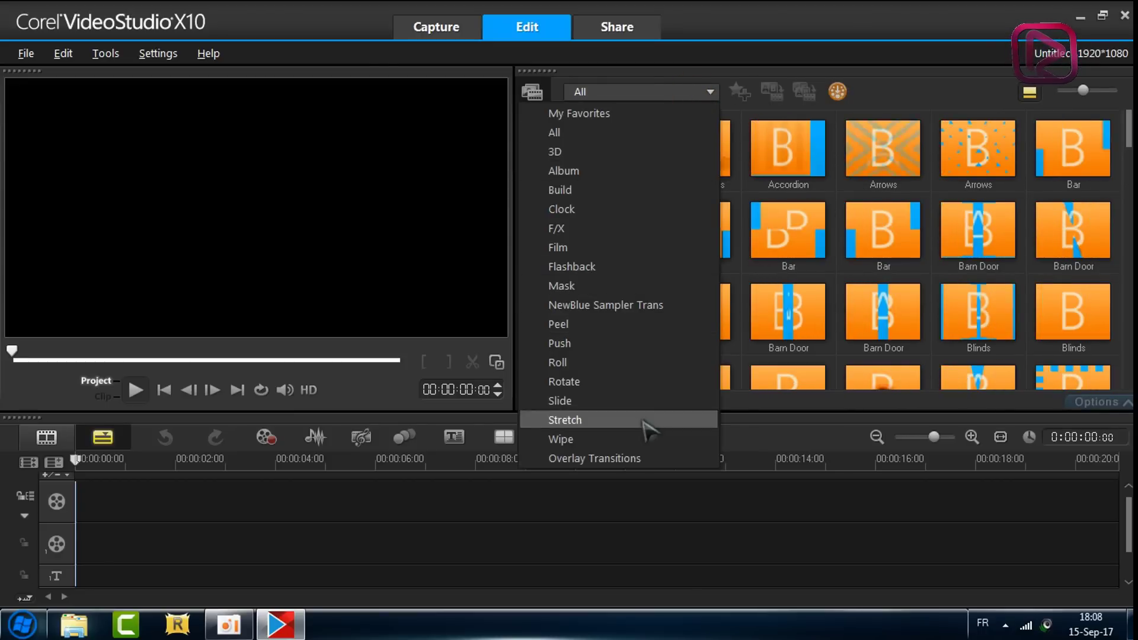
pyautogui.click(613, 152)
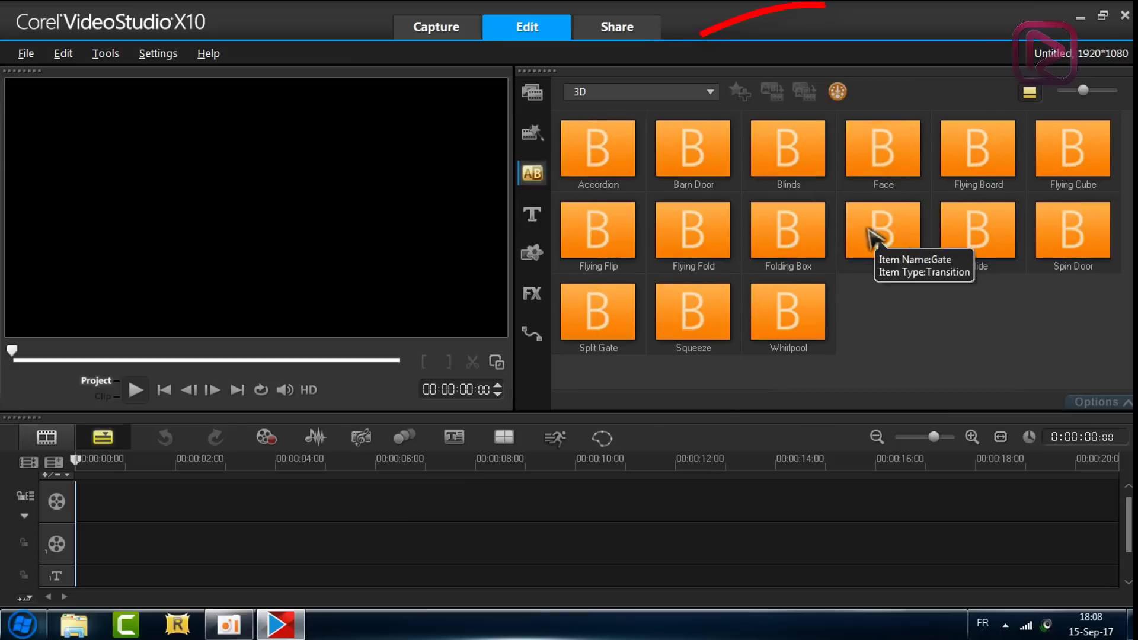
pyautogui.click(806, 240)
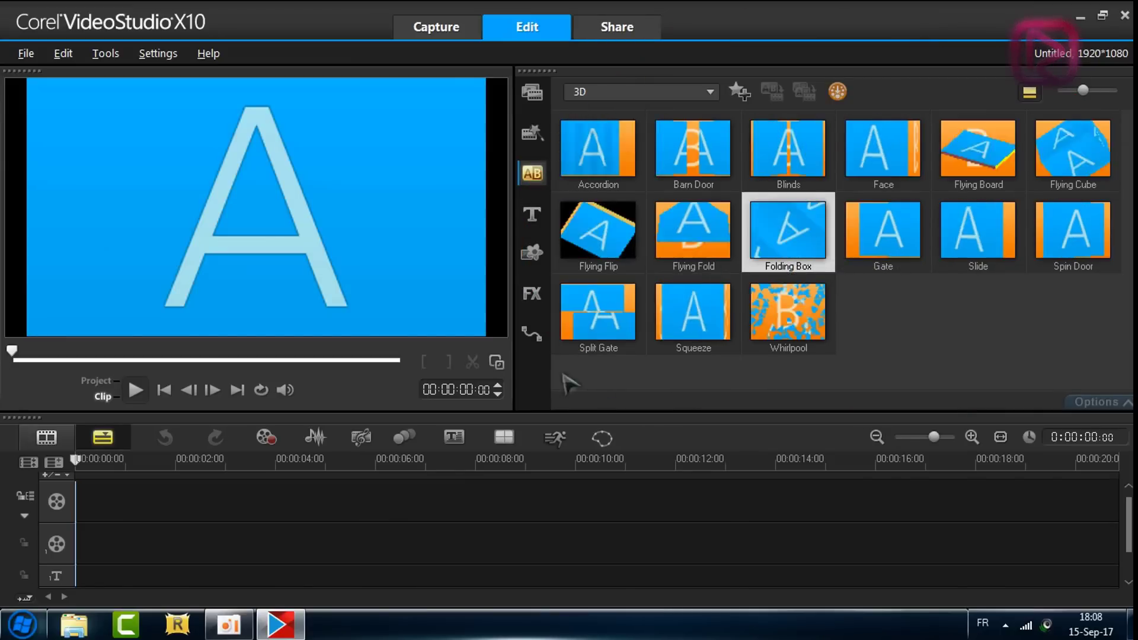
pyautogui.click(136, 389)
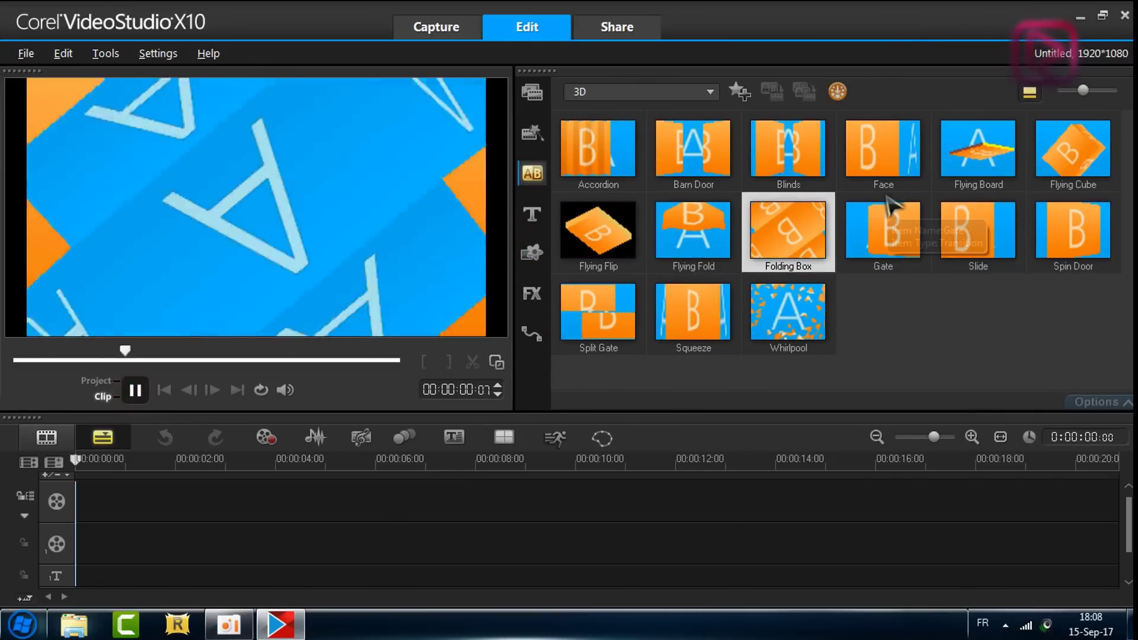
# Show the title library and preview several Lorem ipsum presets from its first three rows, ending with the white-and-orange LOREM IPSUM | DOLOR SIT AMET title.
pyautogui.click(537, 218)
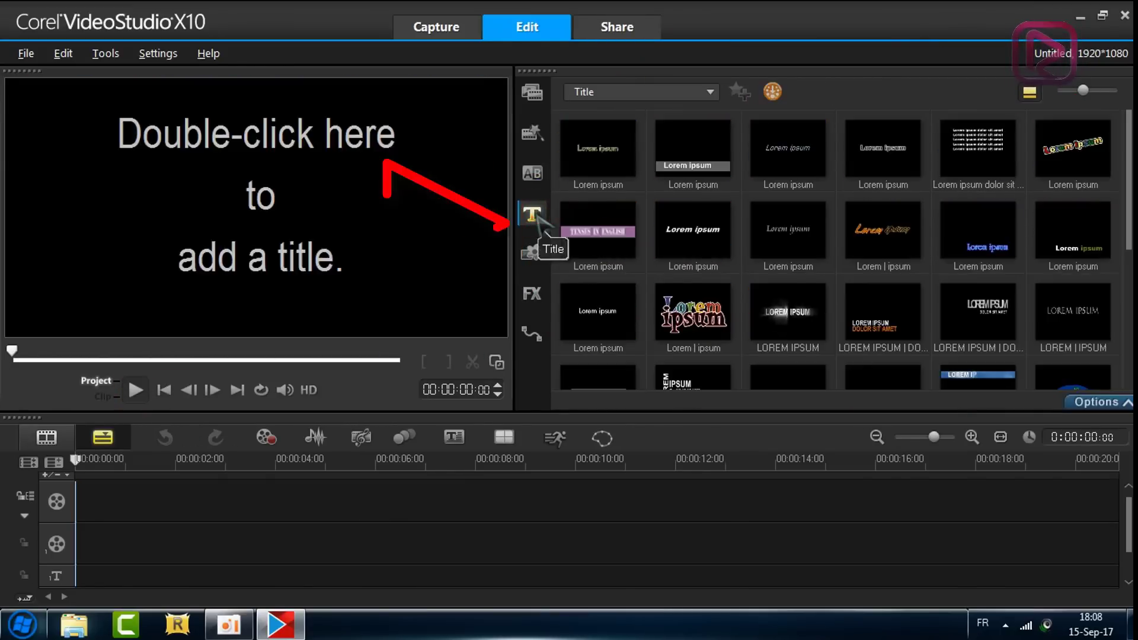
pyautogui.click(616, 171)
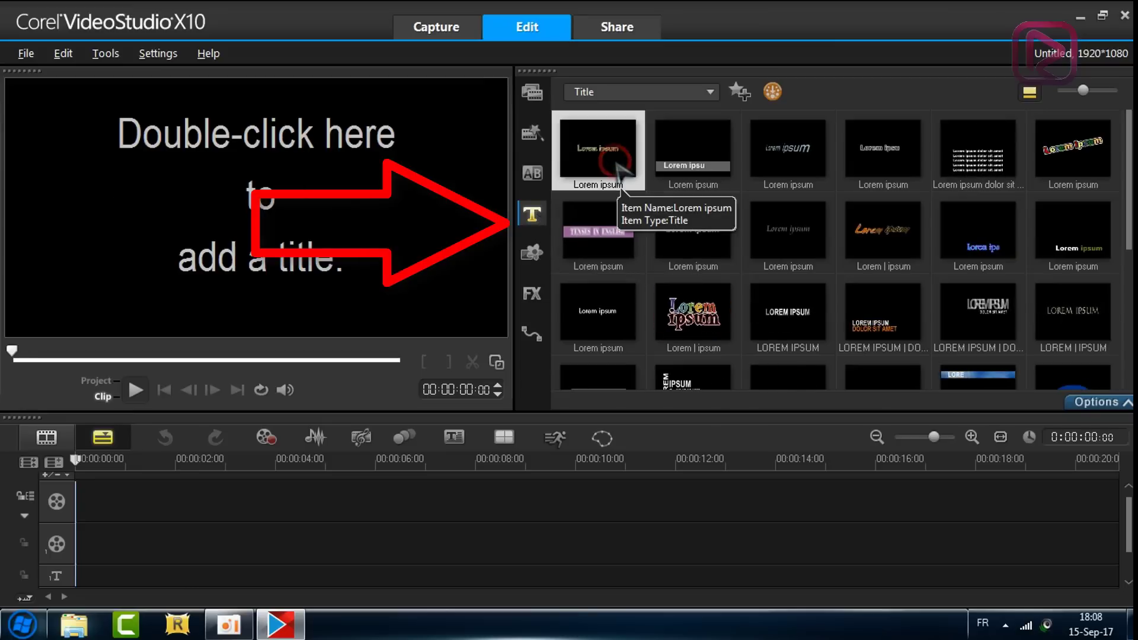
pyautogui.click(693, 232)
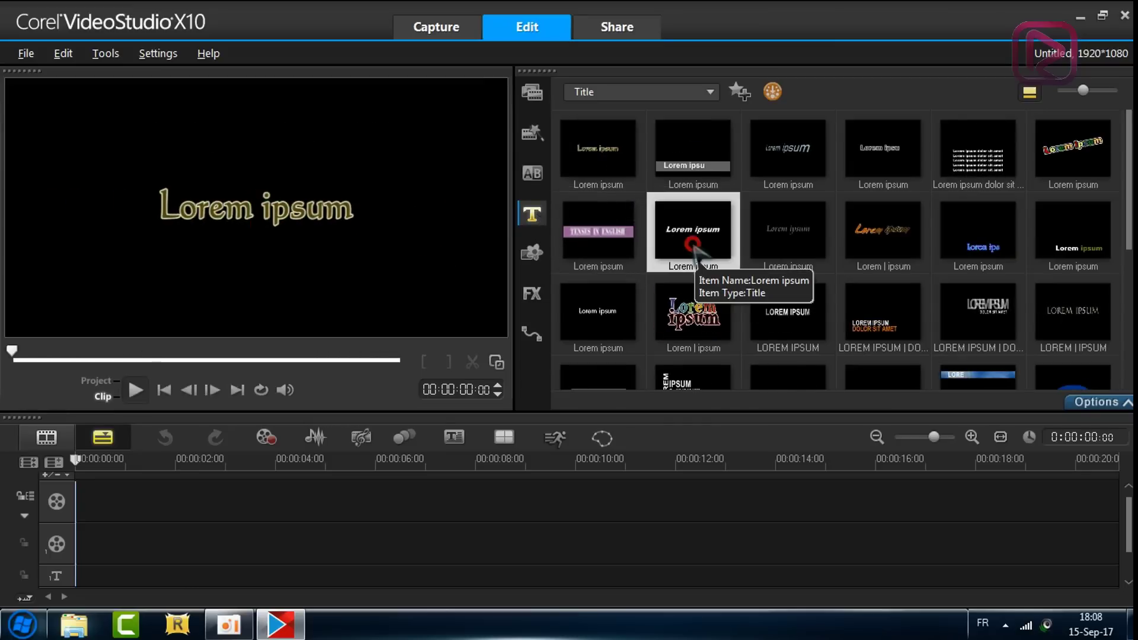
pyautogui.click(801, 240)
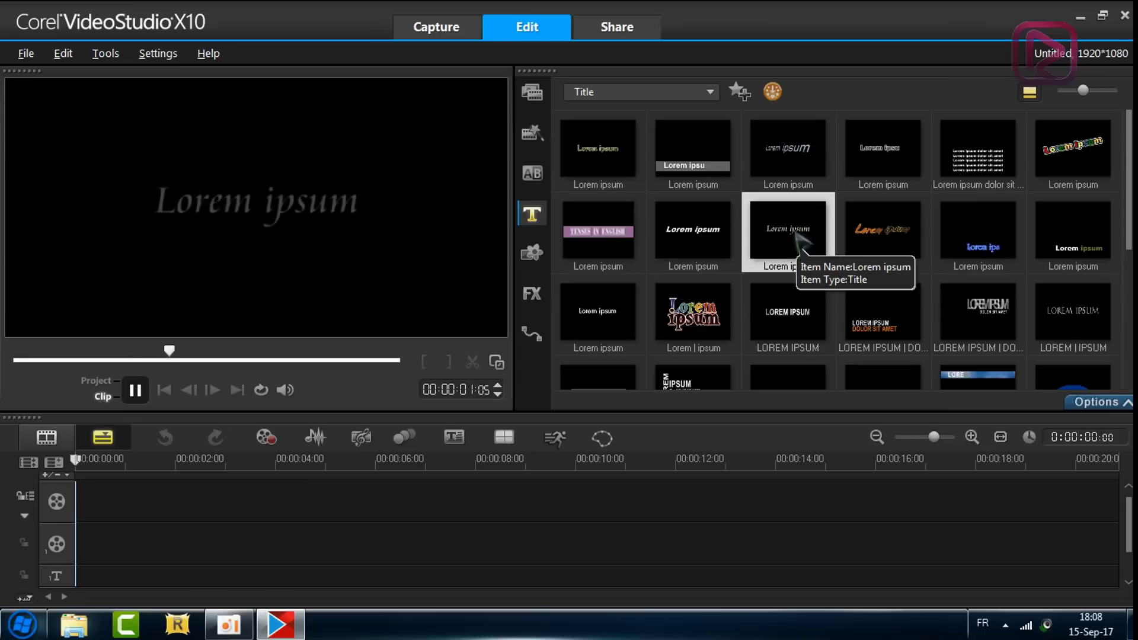
pyautogui.click(809, 303)
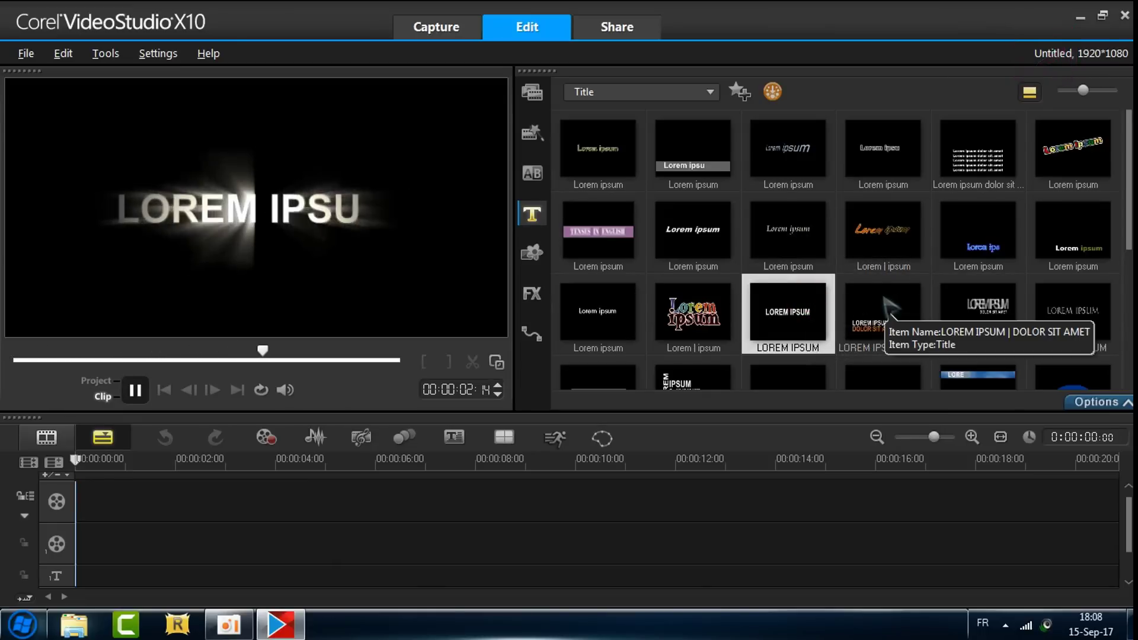
pyautogui.click(885, 303)
# Preview four two-line title presets from the end of the title library, including the underlined LOREMIPSUM title.
pyautogui.scroll(-2, 961, 266)
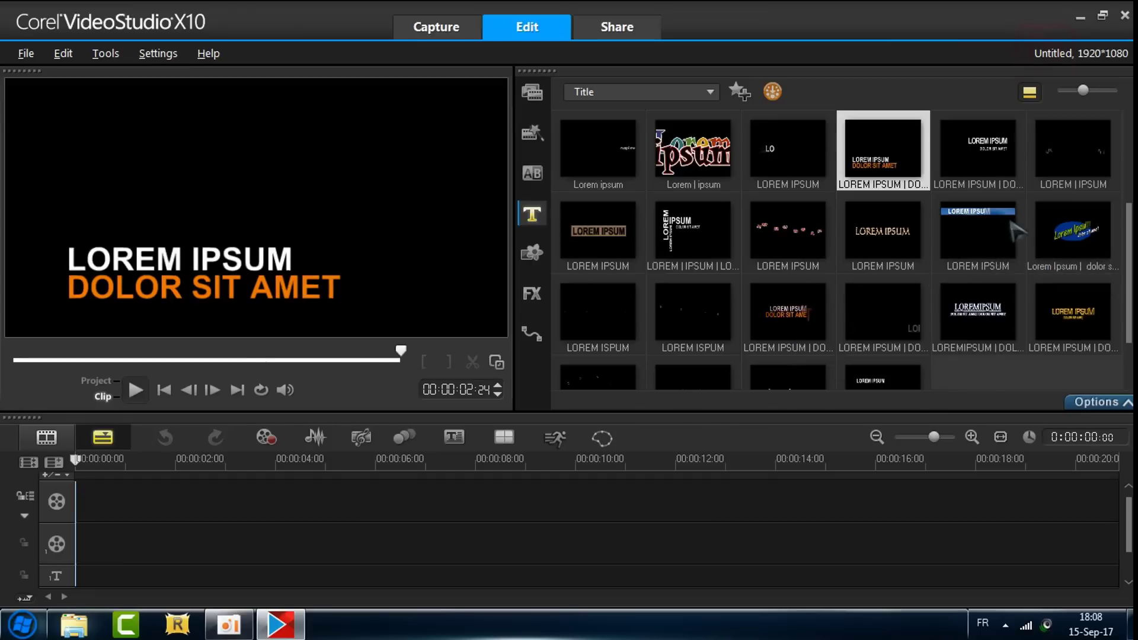
pyautogui.scroll(-1, 808, 249)
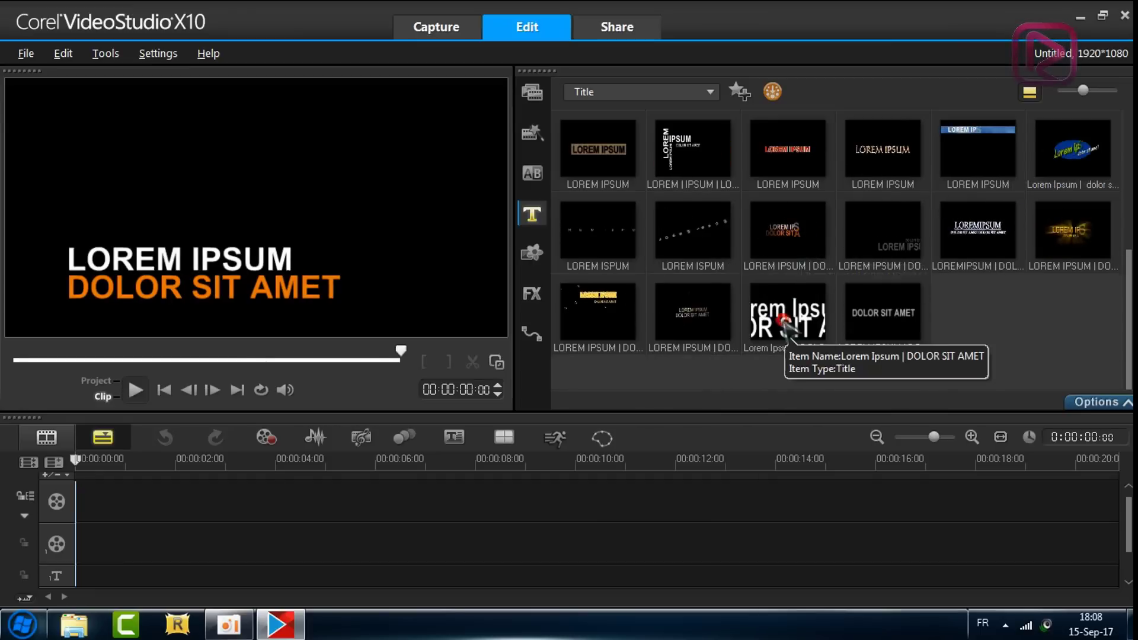
pyautogui.click(813, 296)
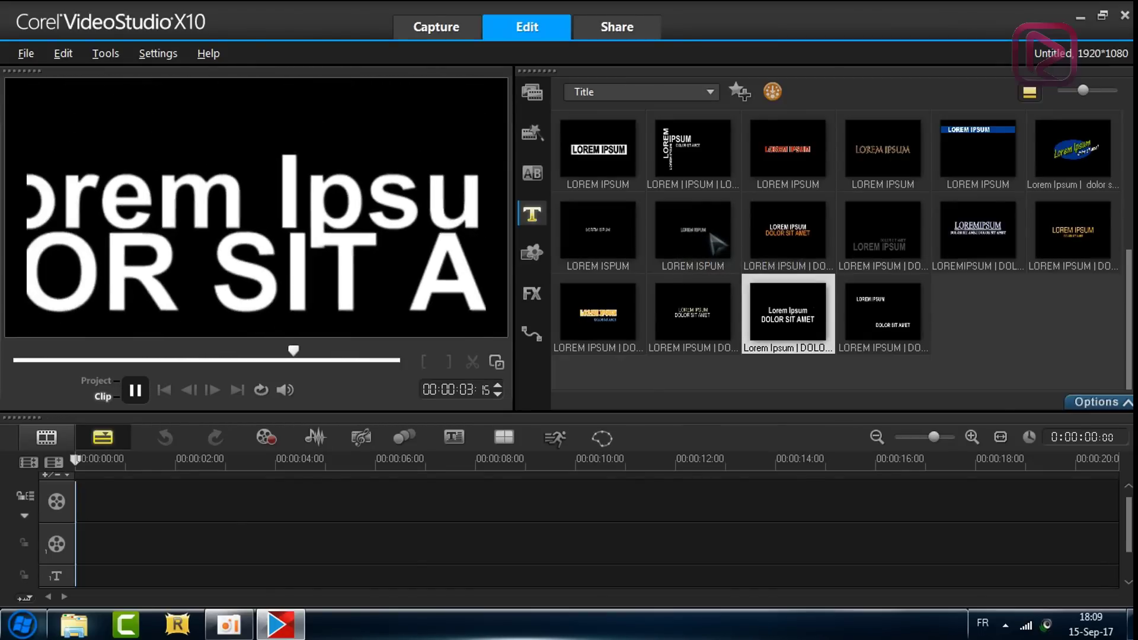
pyautogui.click(711, 329)
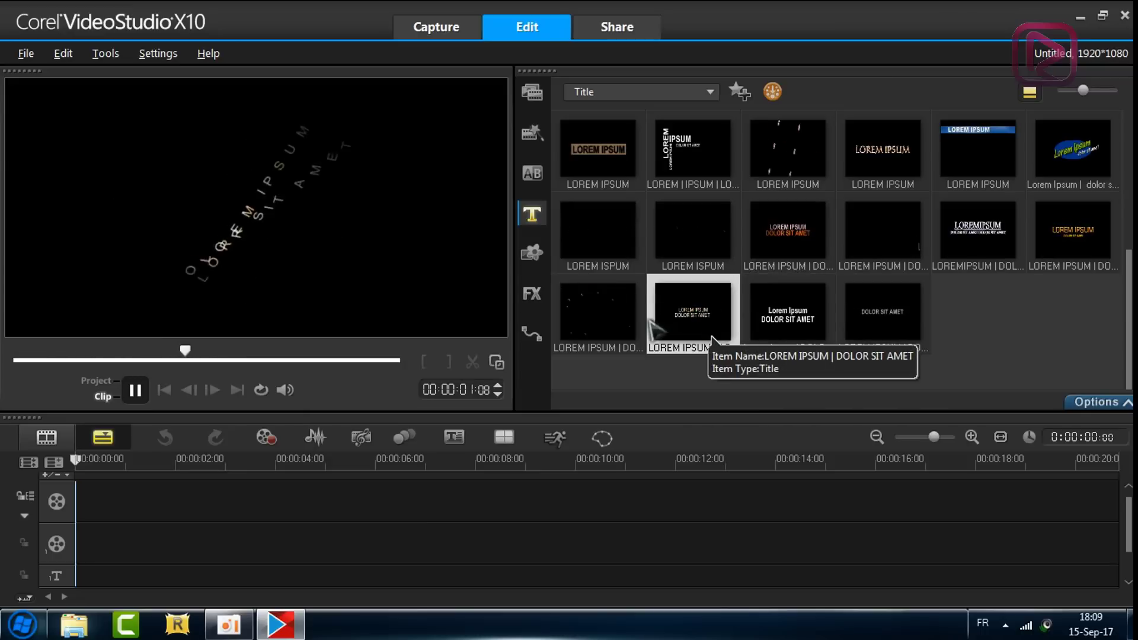
pyautogui.click(611, 333)
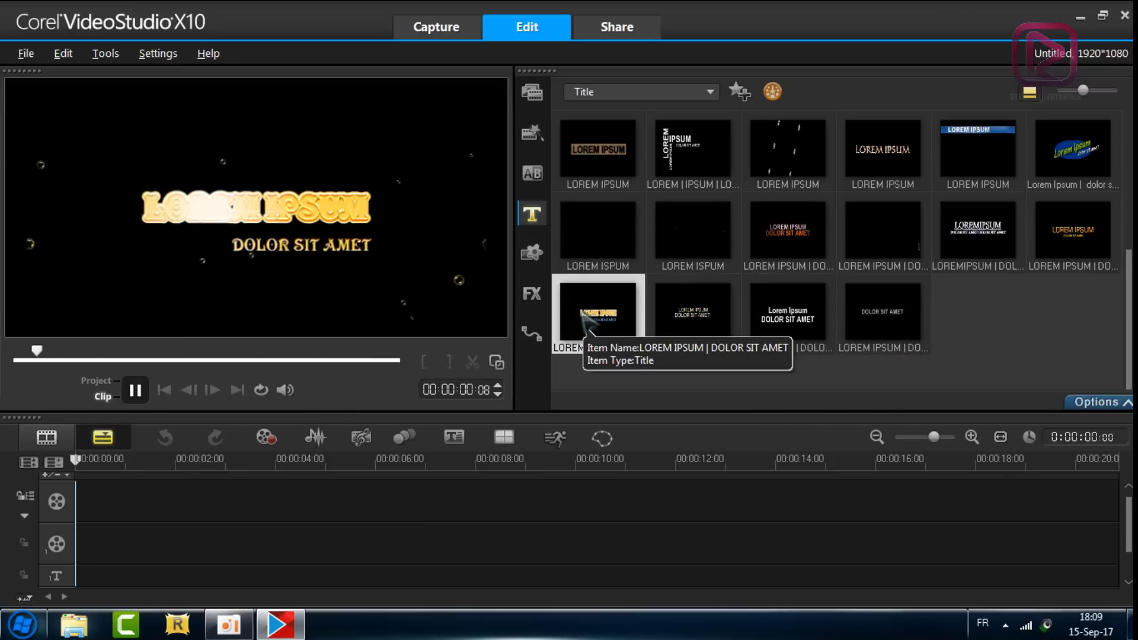
pyautogui.click(977, 244)
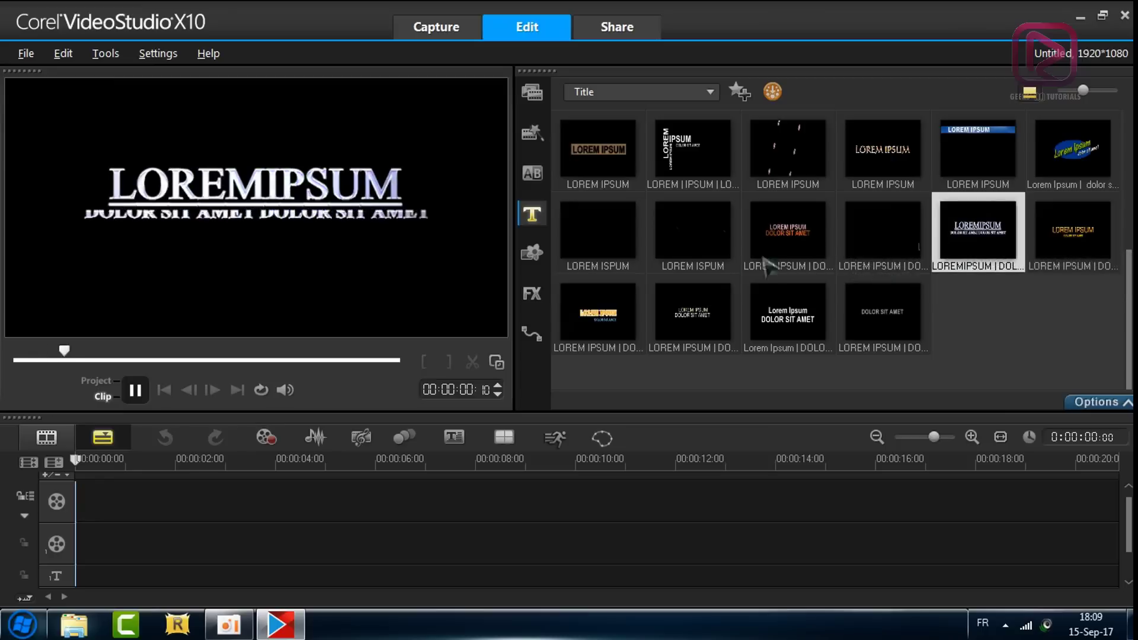
# Show the Color Pattern graphics and preview the patterns CP-B03, CP-C04 and CP-C05.
pyautogui.click(532, 254)
pyautogui.click(708, 243)
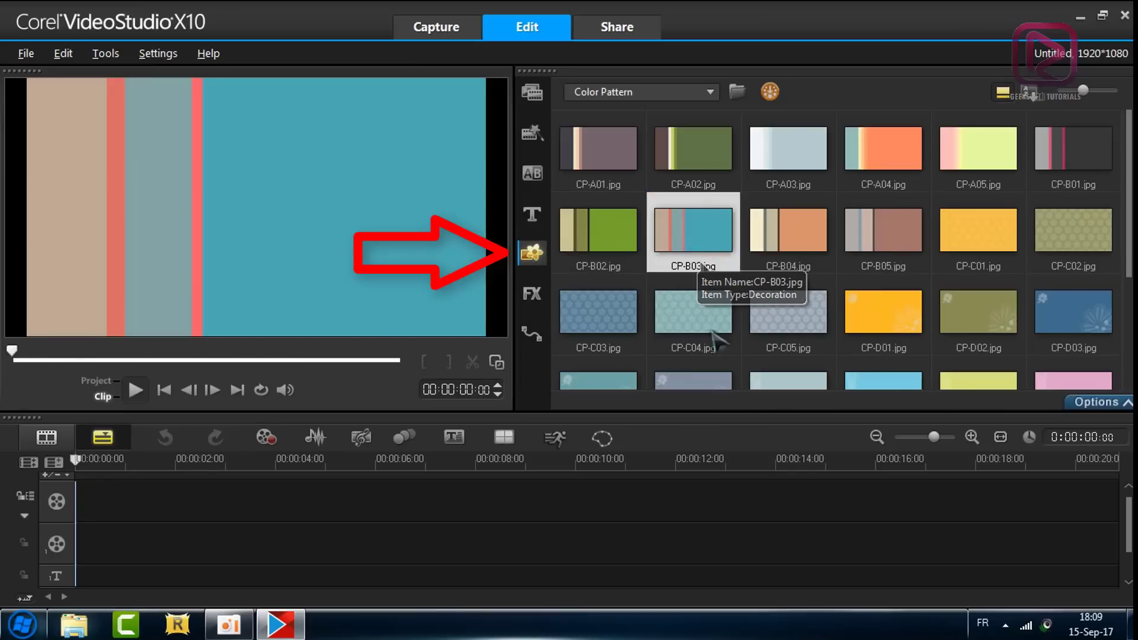
pyautogui.click(714, 326)
pyautogui.click(794, 318)
# Preview the color patterns CP-E02, CP-E03, CP-B01, CP-A05 and CP-A03.
pyautogui.scroll(-1, 800, 329)
pyautogui.scroll(-1, 800, 328)
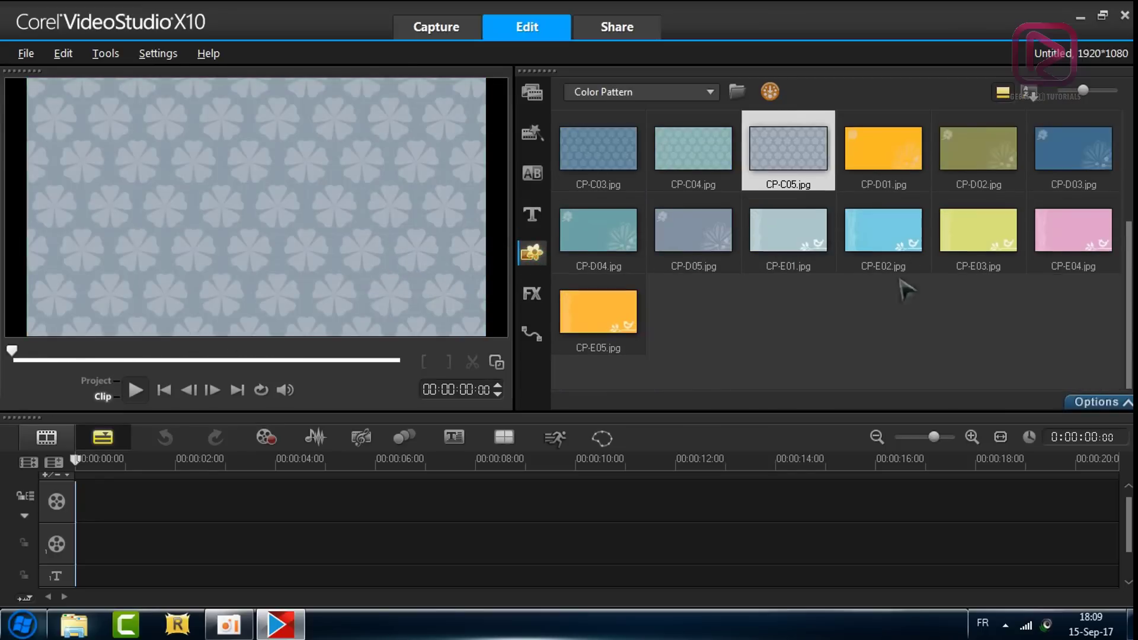
pyautogui.click(907, 239)
pyautogui.click(951, 240)
pyautogui.scroll(2, 972, 232)
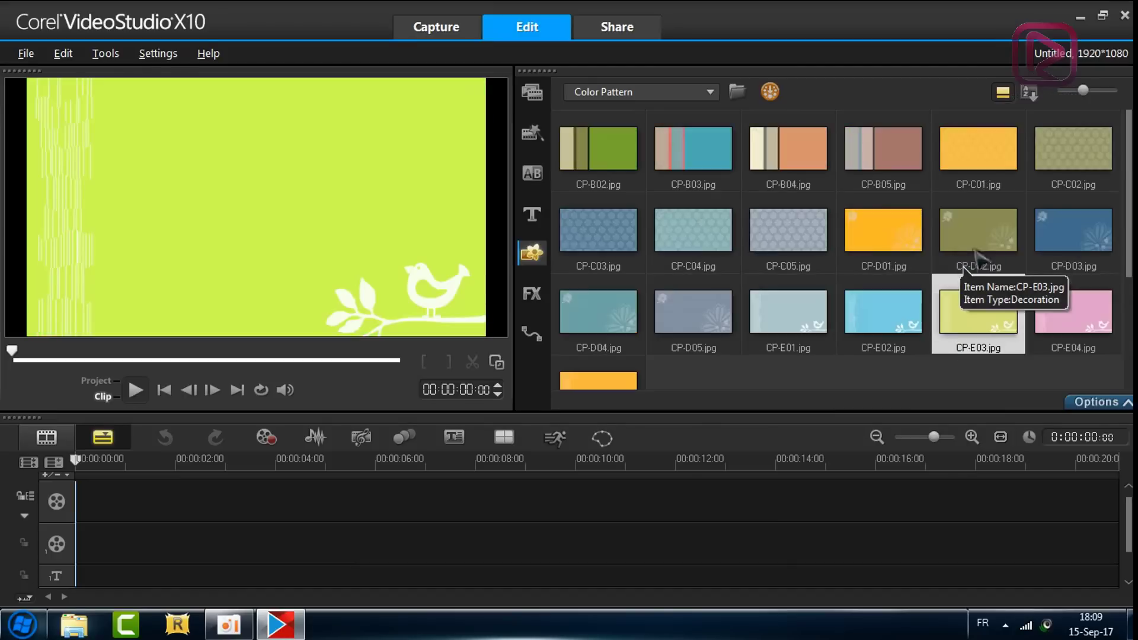
pyautogui.click(1076, 152)
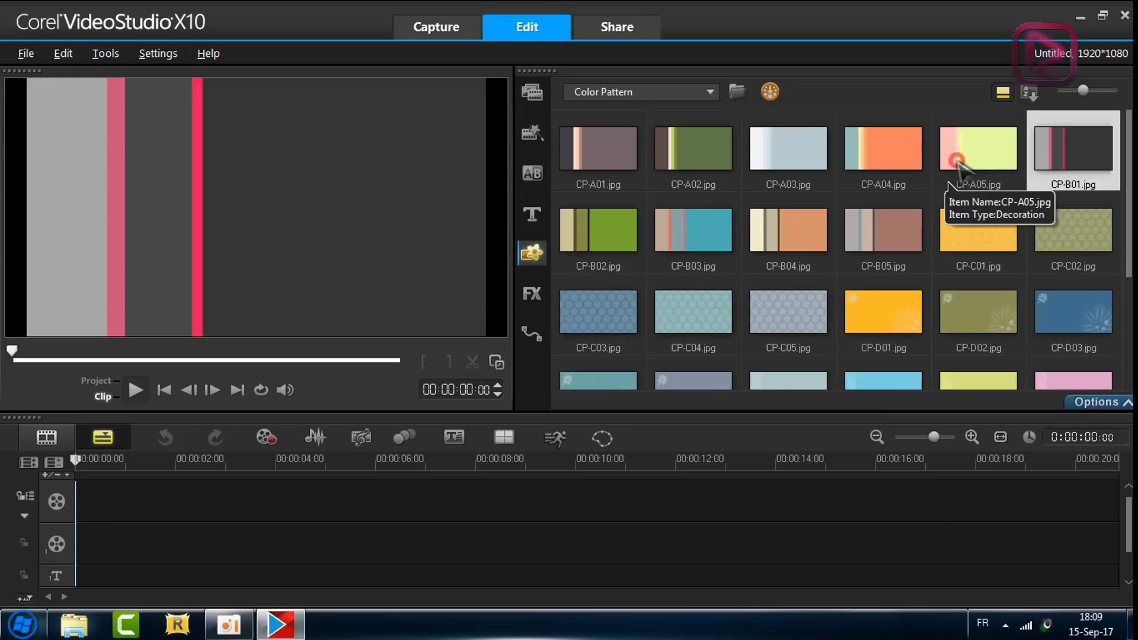
pyautogui.click(954, 157)
pyautogui.click(768, 157)
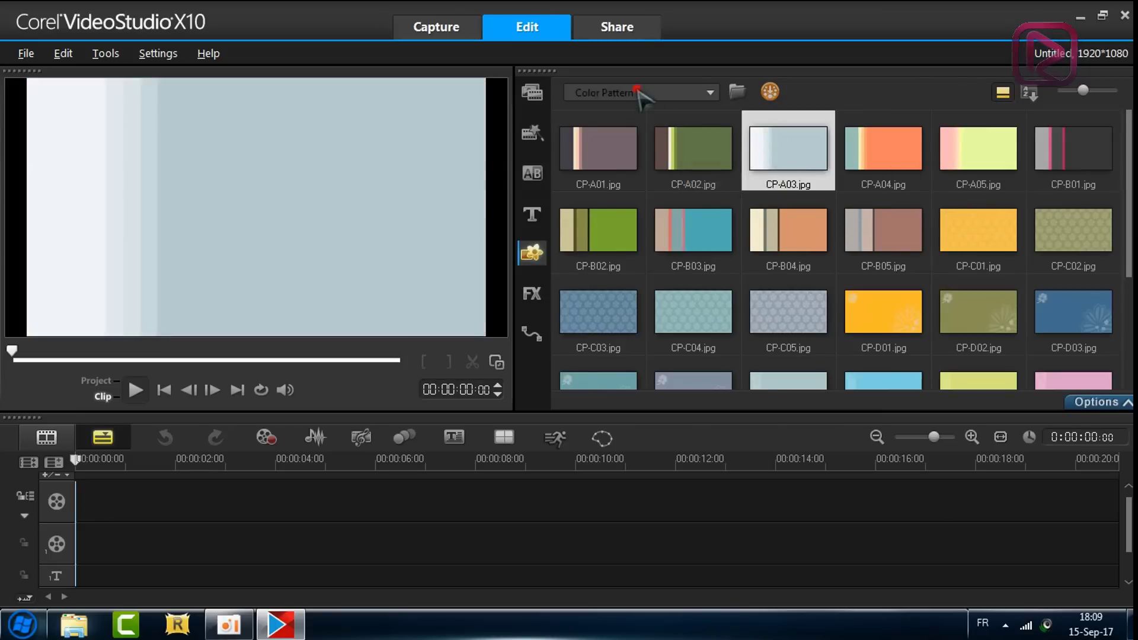
# Look through the list of graphic categories available besides Color Pattern, without switching category.
pyautogui.click(639, 92)
pyautogui.click(640, 92)
pyautogui.click(640, 93)
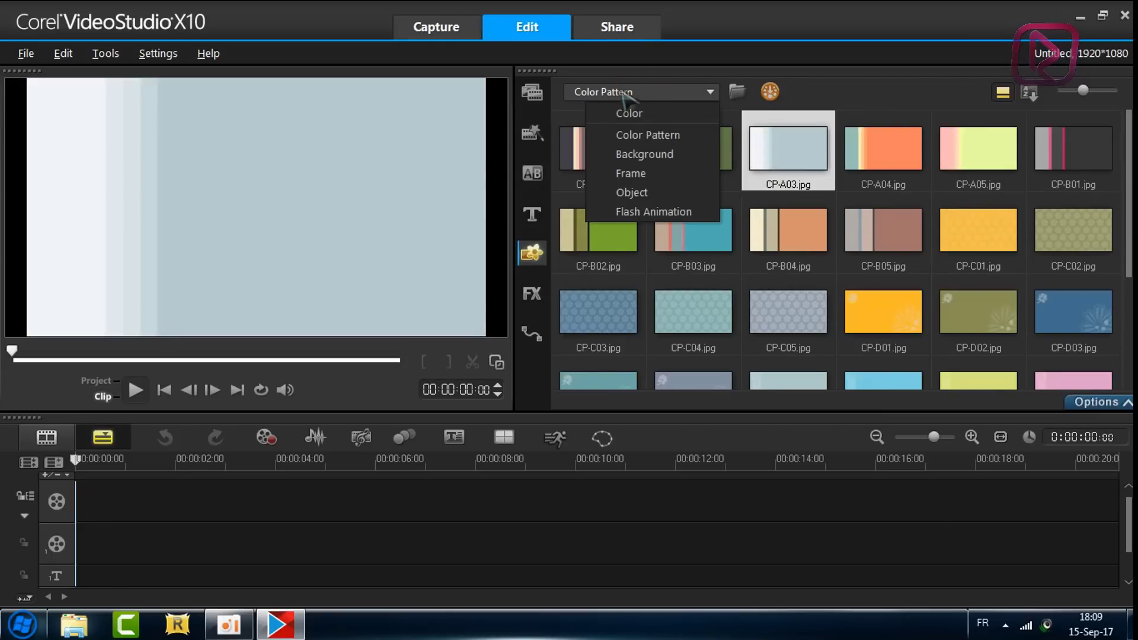
pyautogui.click(630, 91)
pyautogui.click(643, 88)
# Show the video filter library and play the Bubble and Diffraction filters in the preview.
pyautogui.click(532, 293)
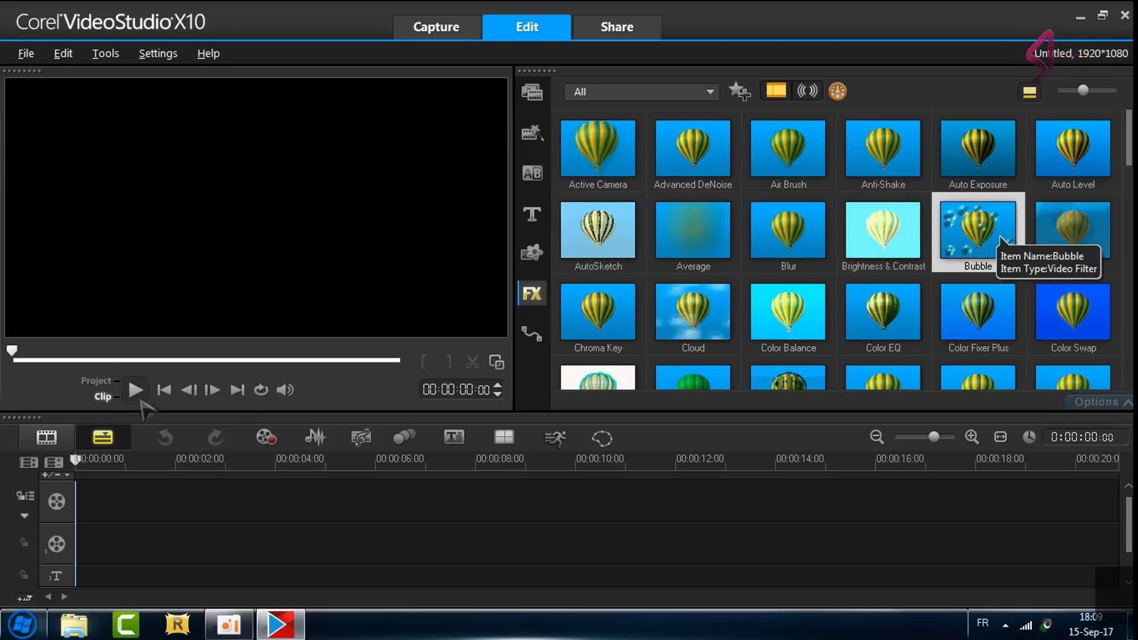
pyautogui.click(136, 389)
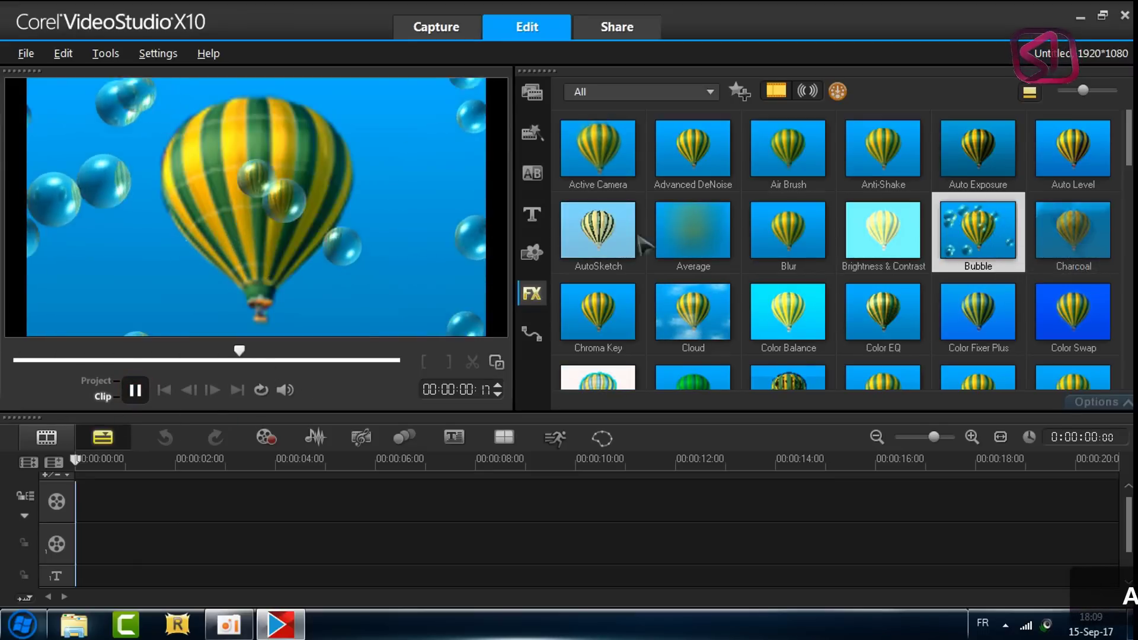
pyautogui.scroll(-1, 895, 323)
pyautogui.scroll(-2, 895, 323)
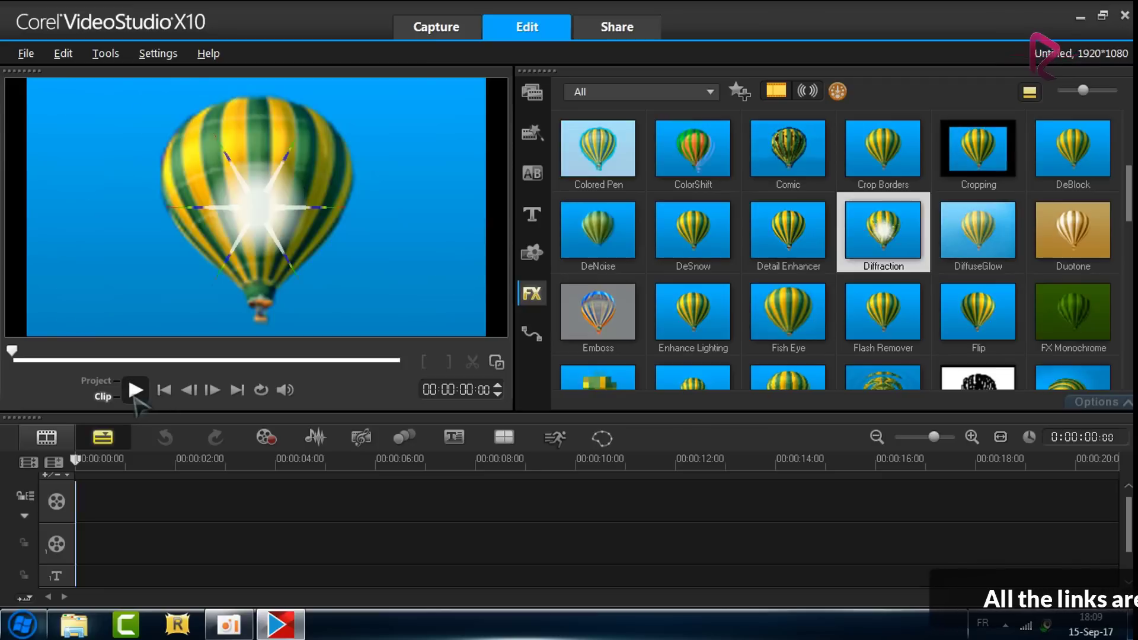
pyautogui.click(136, 390)
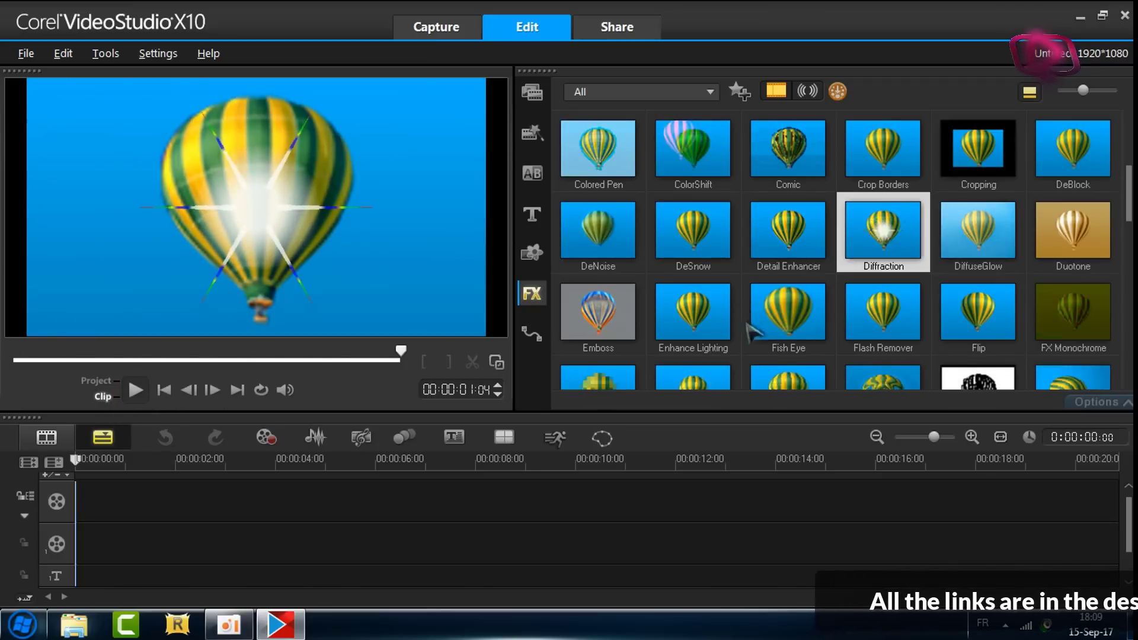
# Play the Lightning filter in the preview and show the library of basic motion paths.
pyautogui.scroll(-3, 765, 344)
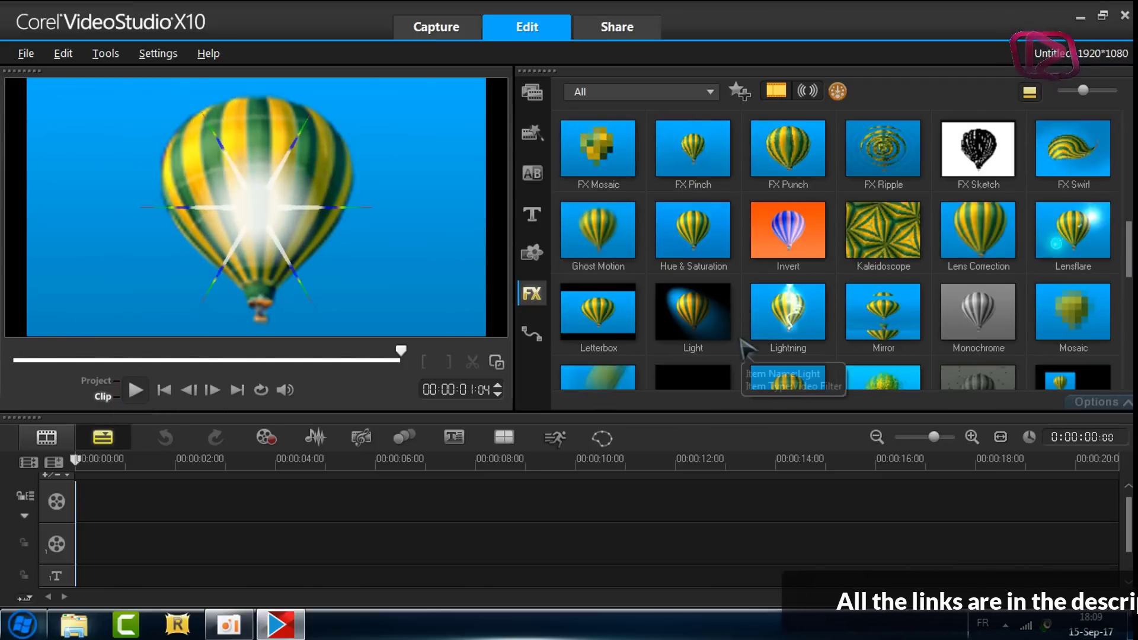
pyautogui.click(774, 331)
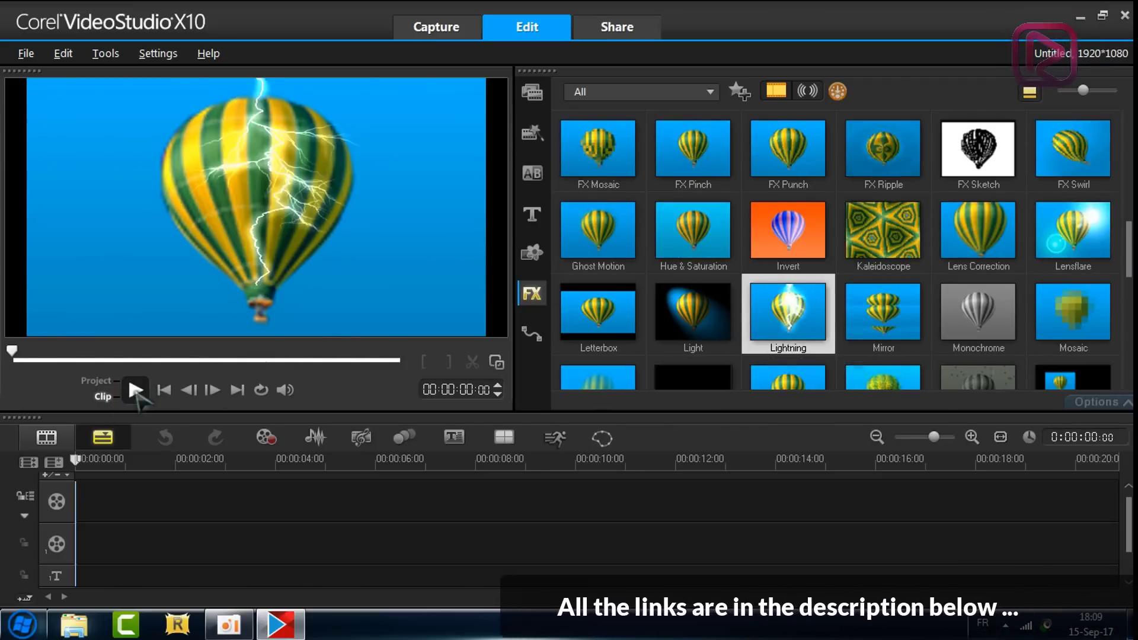
pyautogui.click(136, 390)
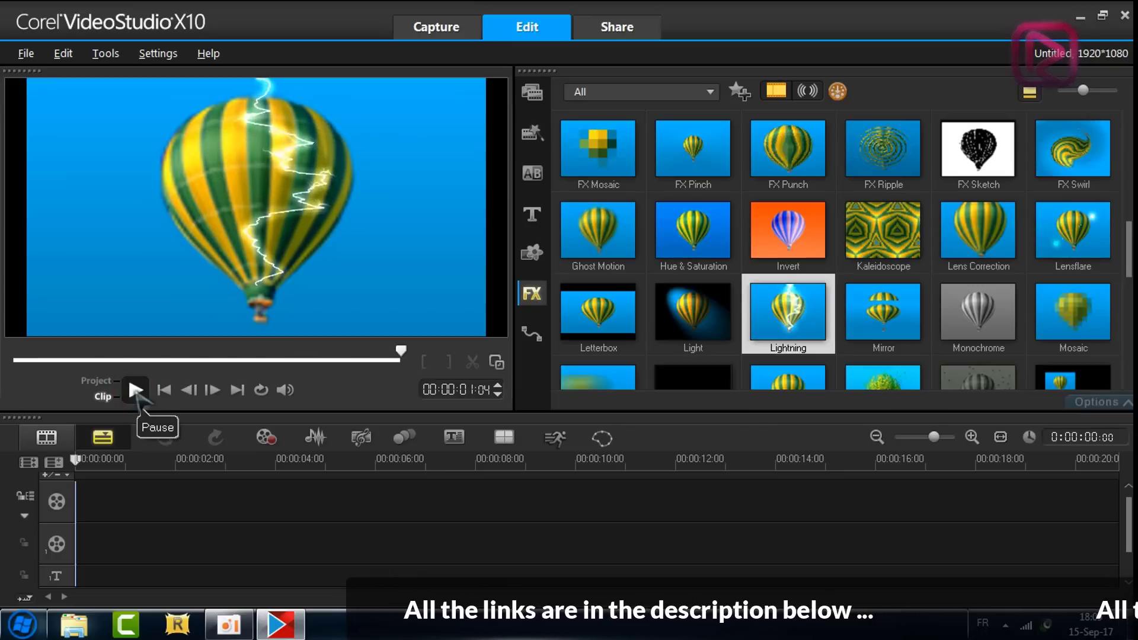
pyautogui.click(531, 333)
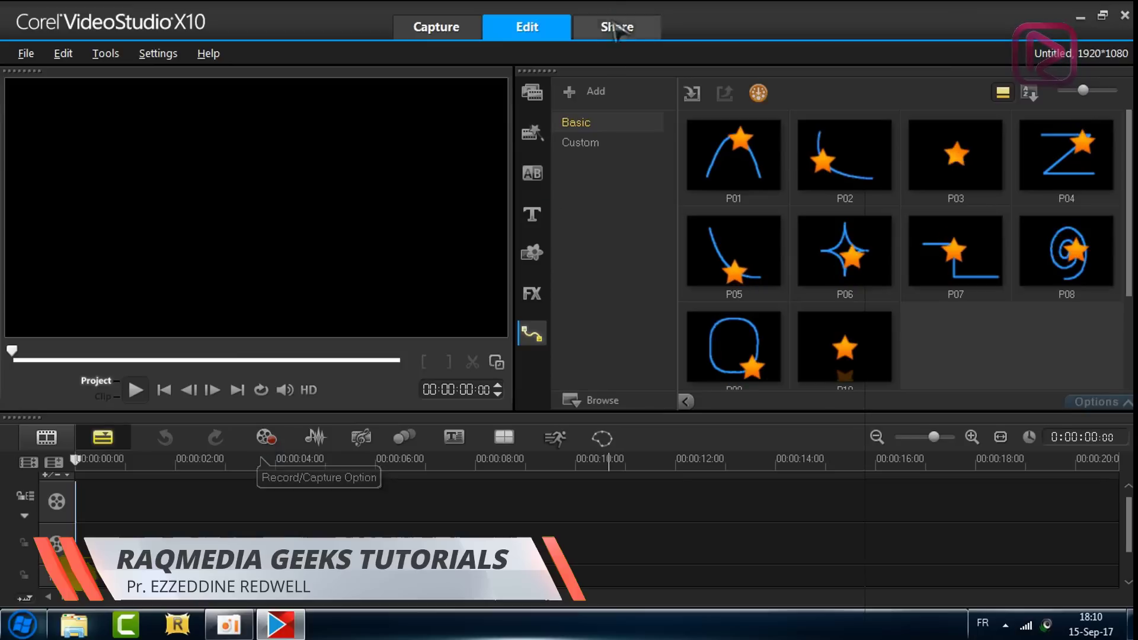
# Show the computer export options, trying AVC/H.264, MPEG-2, AVI and WMV, and list the available WMV profiles.
pyautogui.click(621, 41)
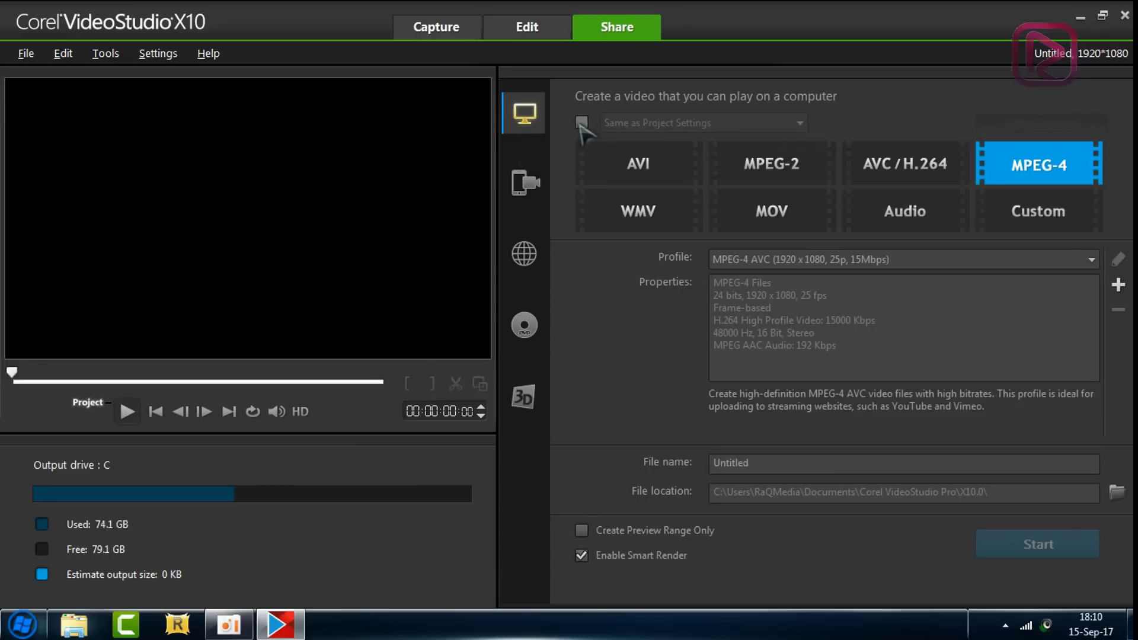
pyautogui.click(582, 123)
pyautogui.click(581, 122)
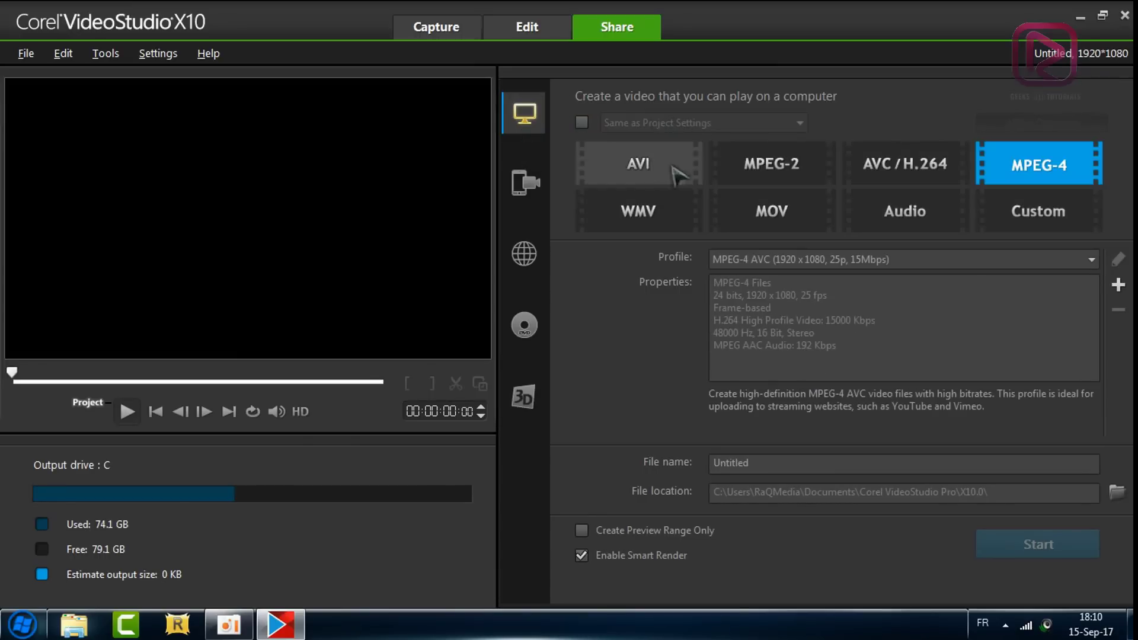
pyautogui.click(889, 178)
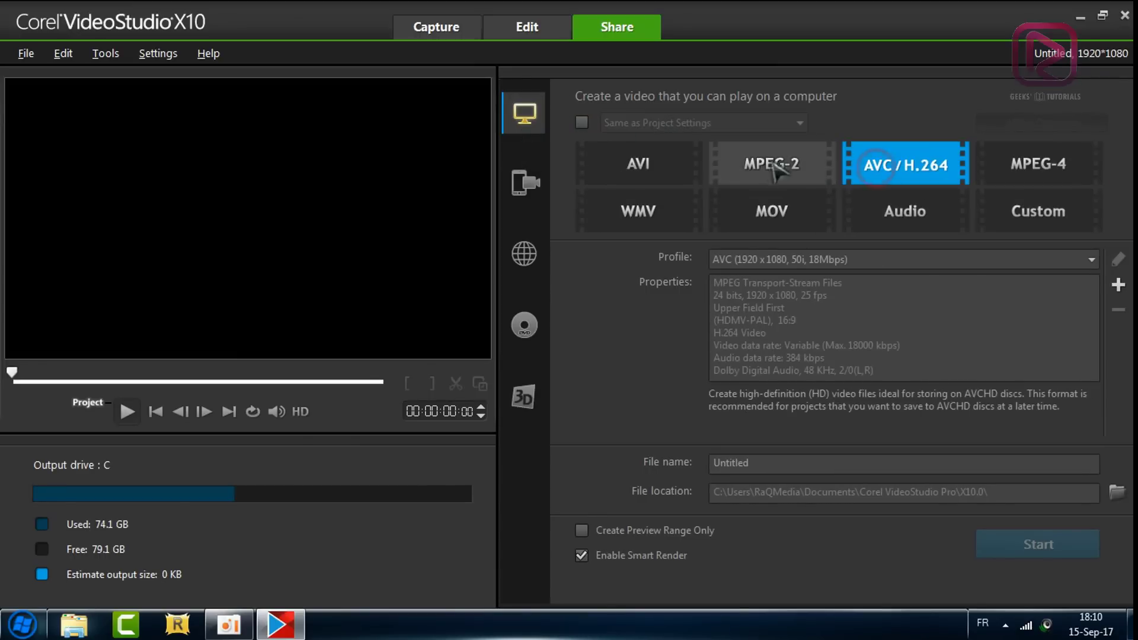
pyautogui.click(764, 172)
pyautogui.click(645, 171)
pyautogui.click(640, 215)
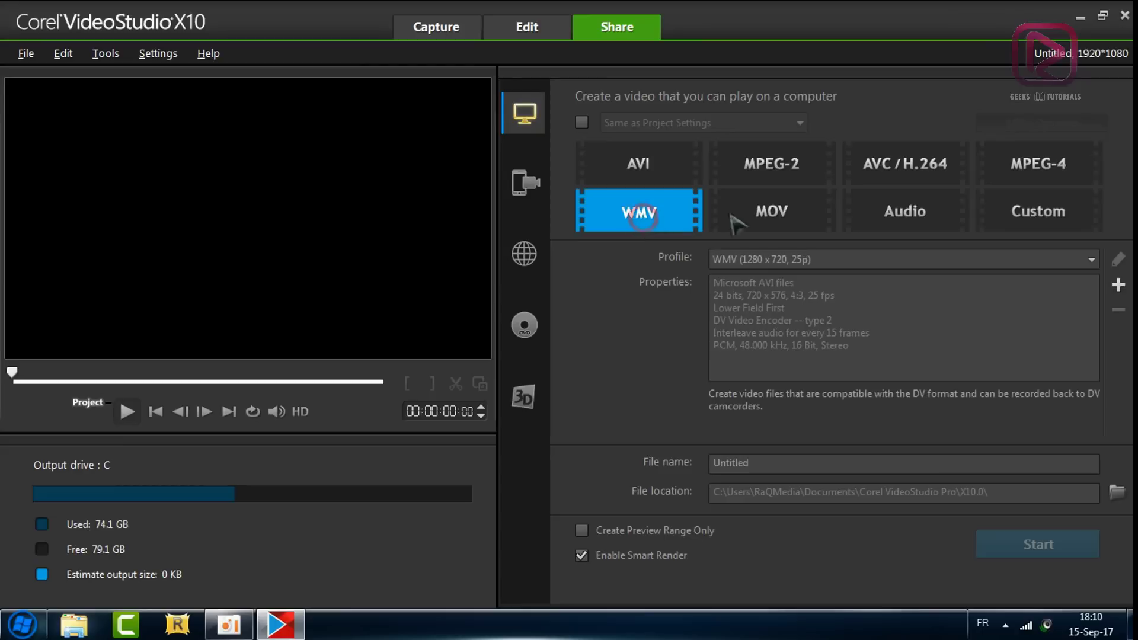
pyautogui.click(790, 266)
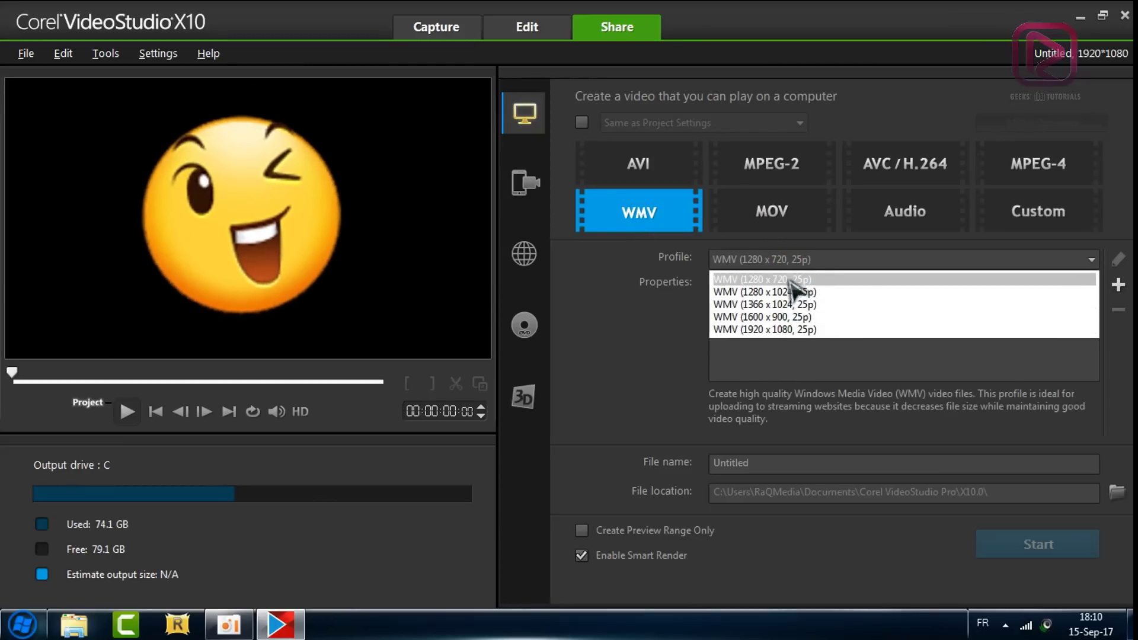
# Set the computer export format to MPEG-4 with the profile MPEG-4 AVC 4K (3840 x 2160, 25p, 40Mbps).
pyautogui.click(1020, 165)
pyautogui.click(1020, 166)
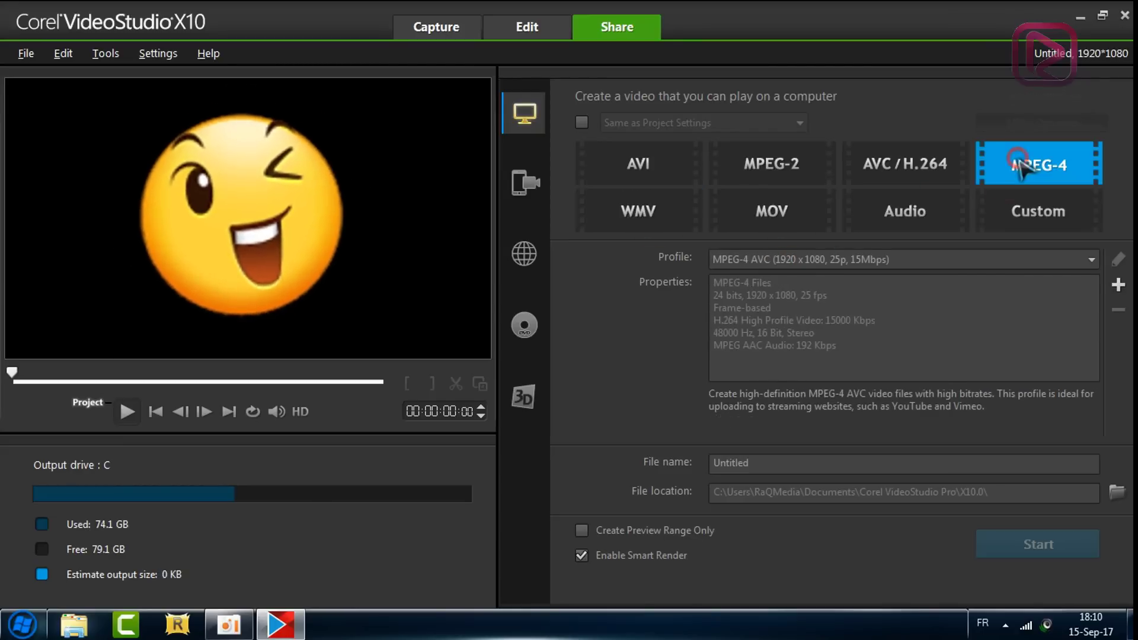
pyautogui.click(829, 261)
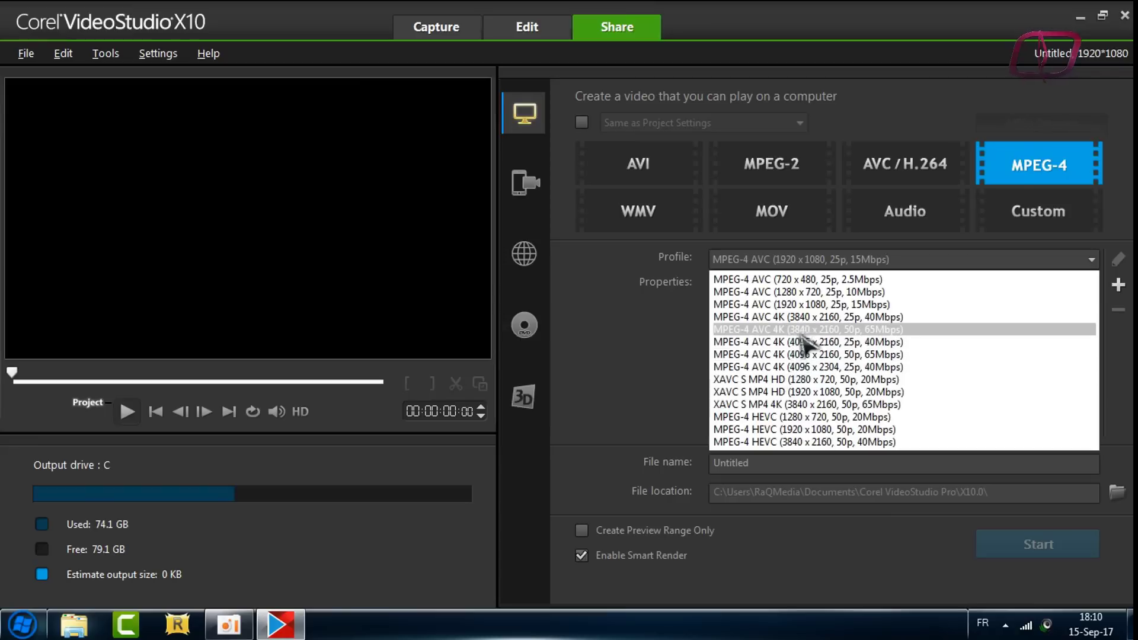
pyautogui.click(801, 318)
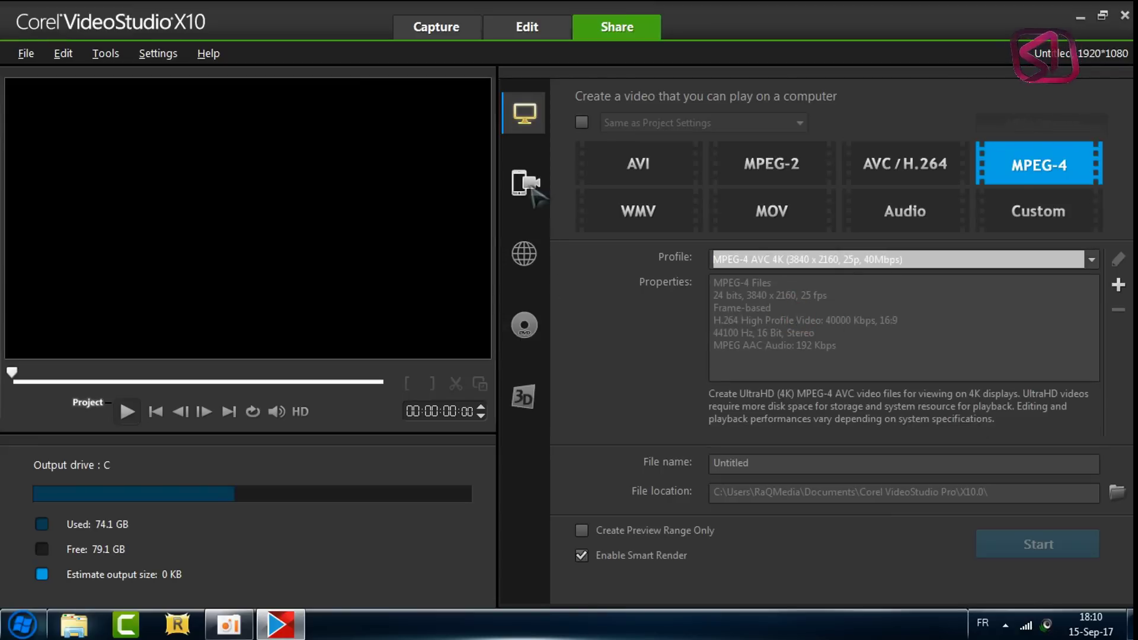
# Show the portable device export options and the online sharing options for Facebook, Flickr, Vimeo and YouTube.
pyautogui.click(532, 191)
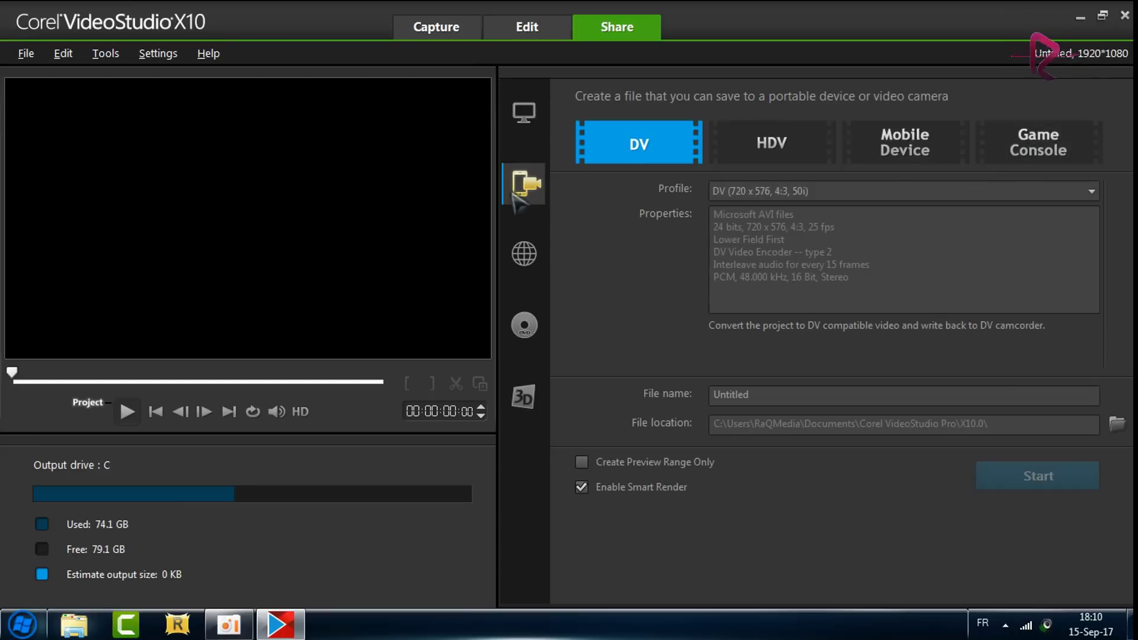
pyautogui.click(529, 263)
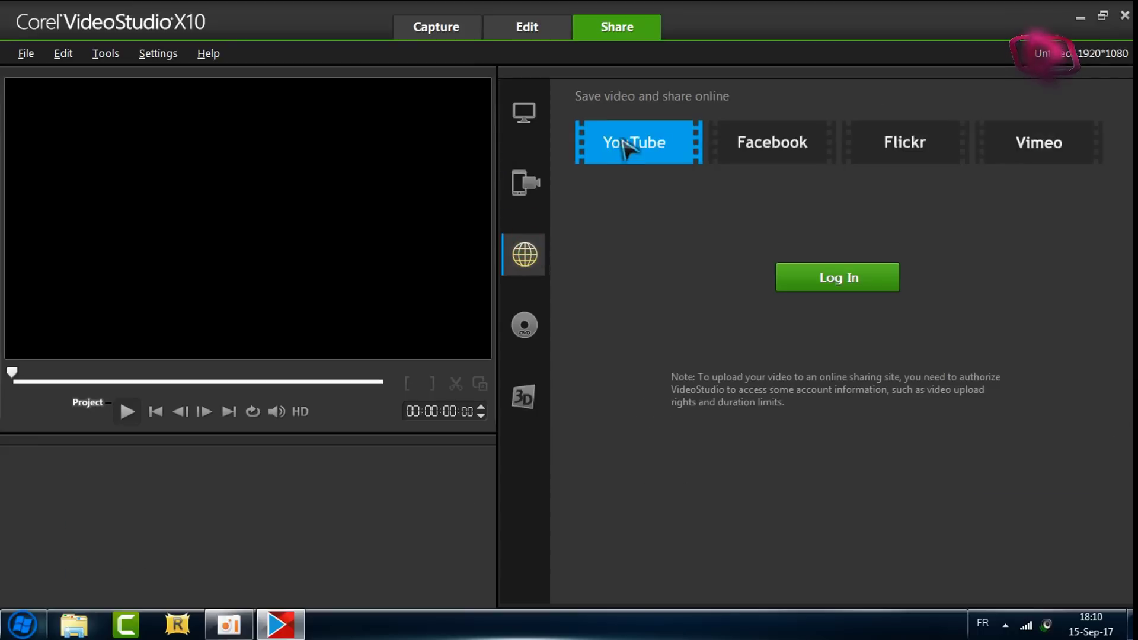
pyautogui.click(747, 156)
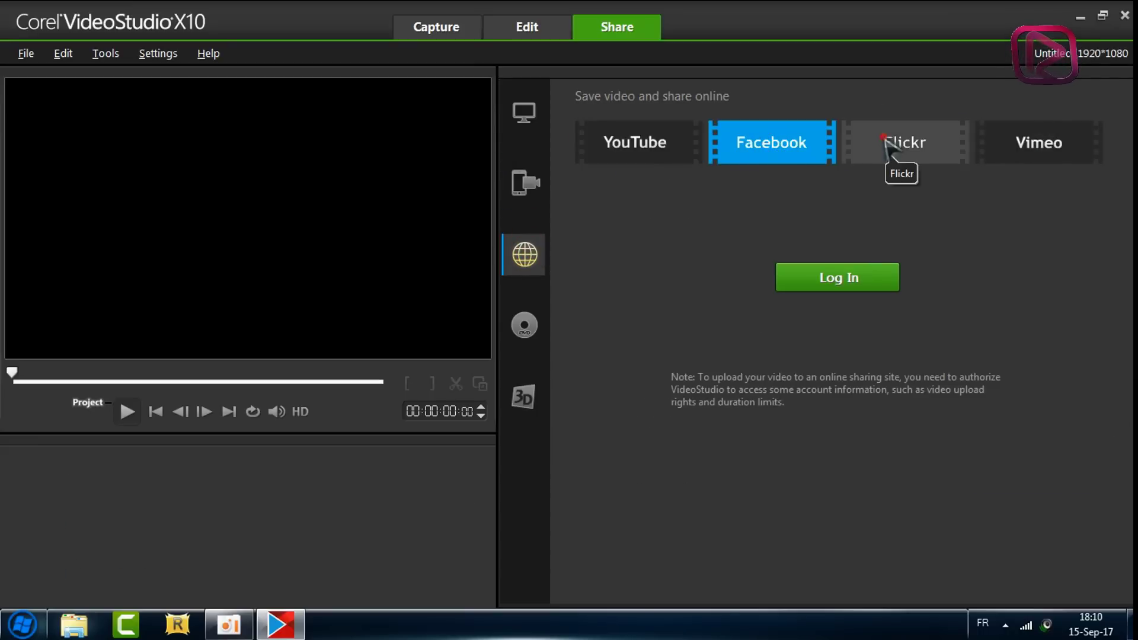
pyautogui.click(889, 144)
pyautogui.click(1007, 143)
pyautogui.click(661, 148)
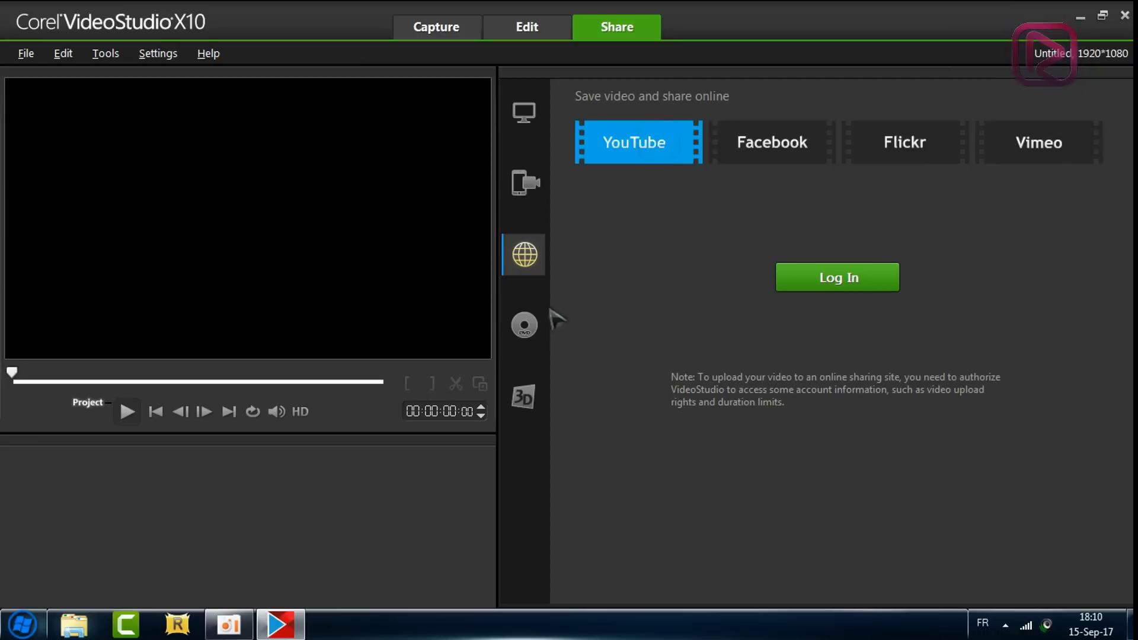
# Show the disc output options and the 3D video settings for AVC/H.264, WMV, MVC and MPEG-2.
pyautogui.click(523, 335)
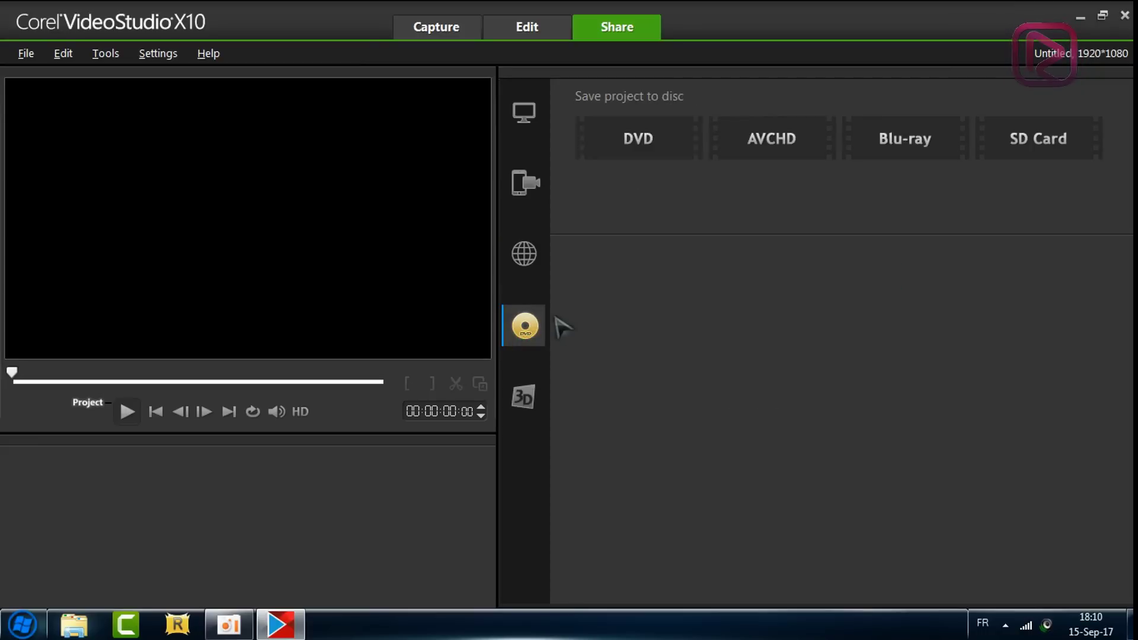
pyautogui.click(538, 401)
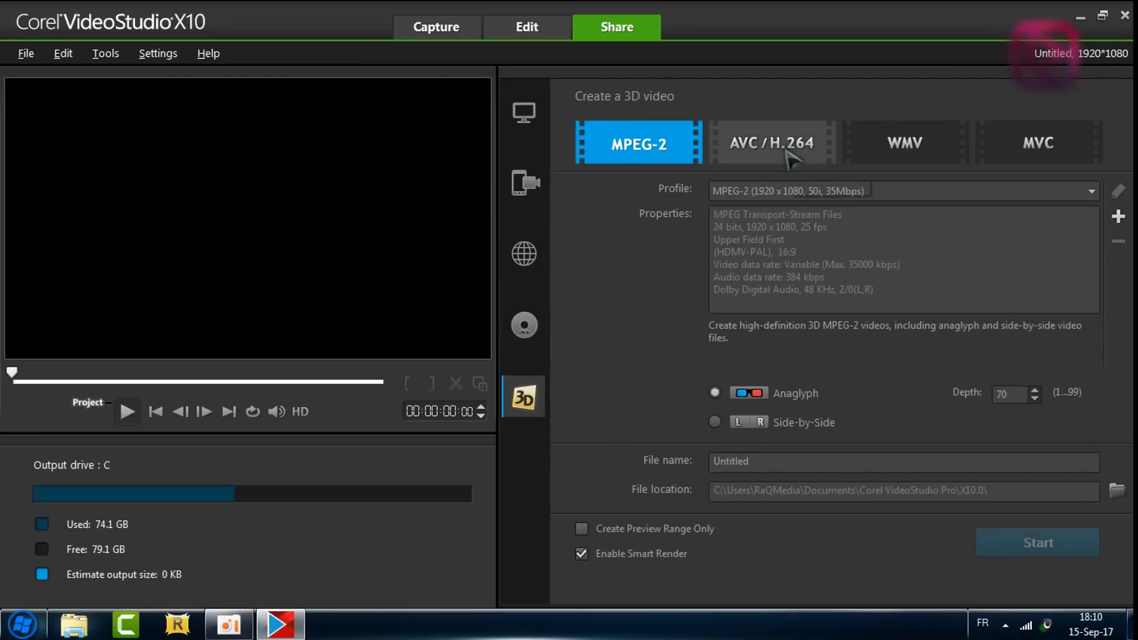
pyautogui.click(788, 155)
pyautogui.click(898, 155)
pyautogui.click(1036, 156)
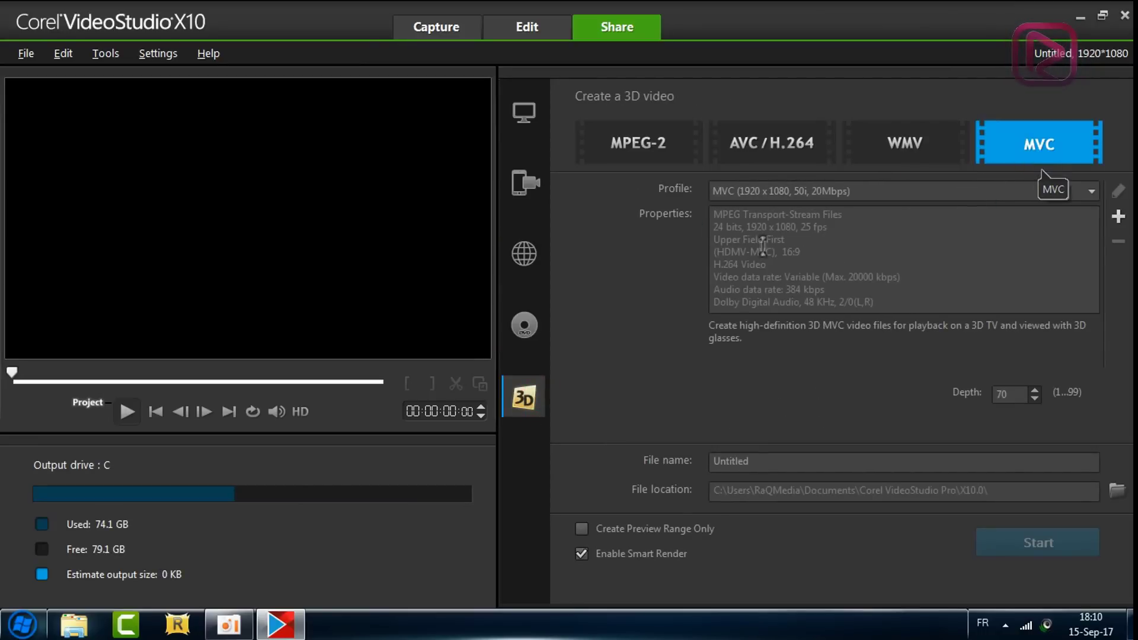
pyautogui.click(658, 153)
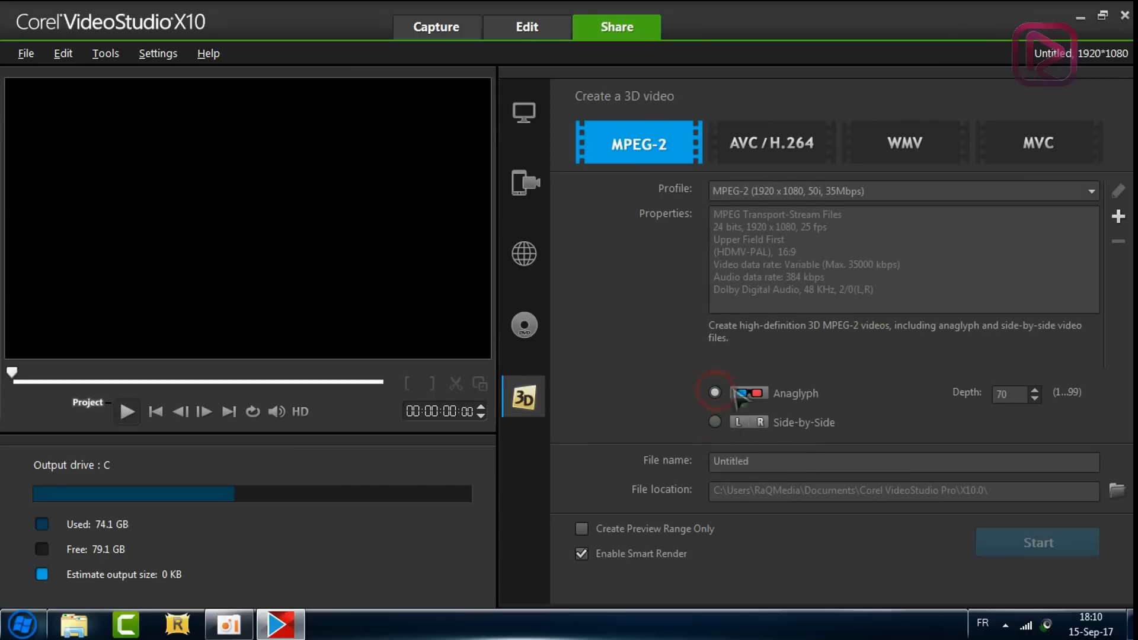
# Return to the computer export options and view the program's About information with the window restored to a smaller size.
pyautogui.click(536, 114)
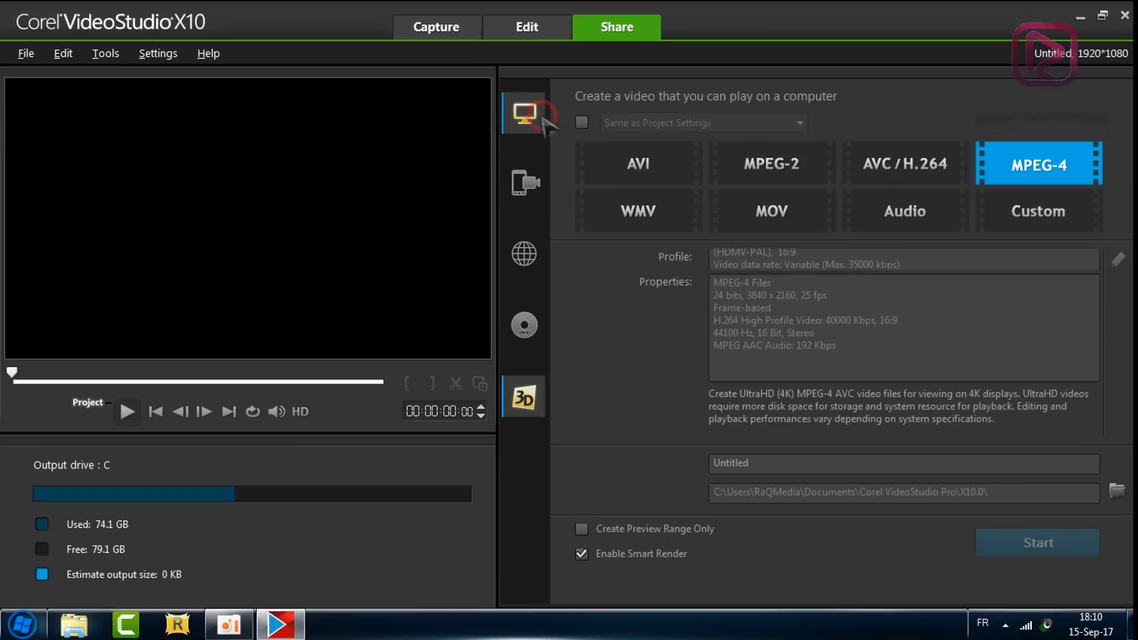
pyautogui.click(1103, 15)
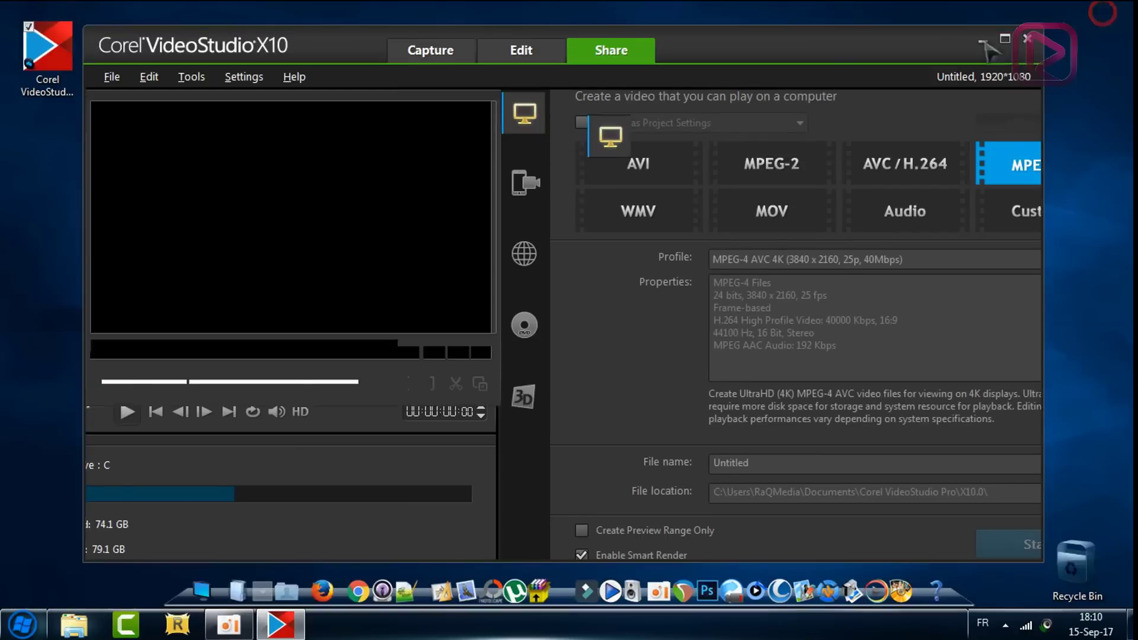
pyautogui.click(294, 77)
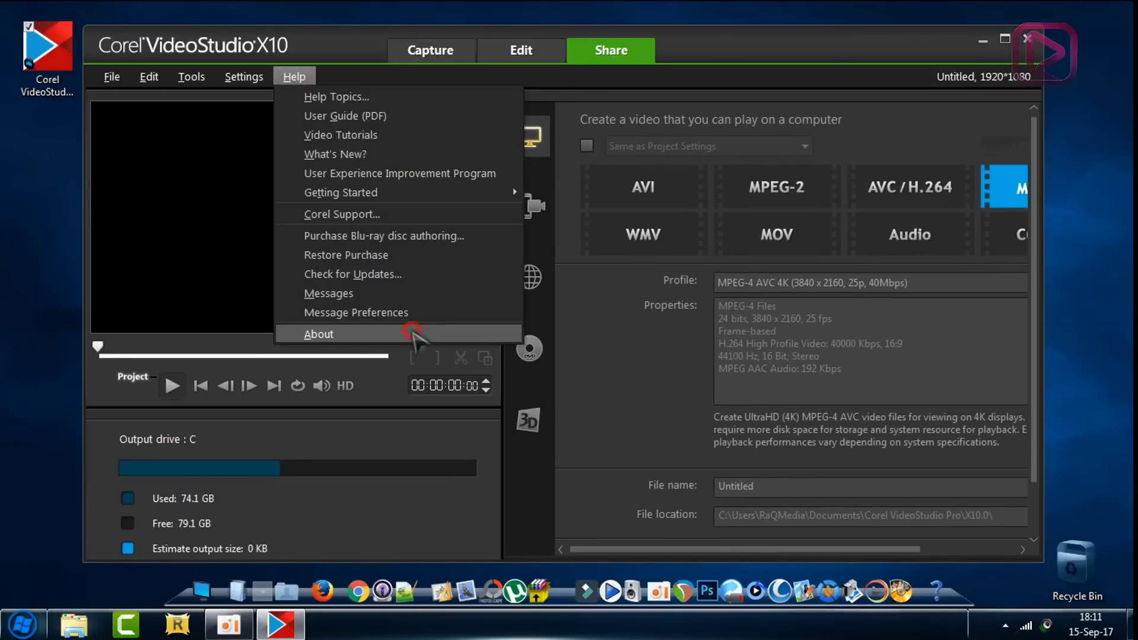
pyautogui.click(412, 332)
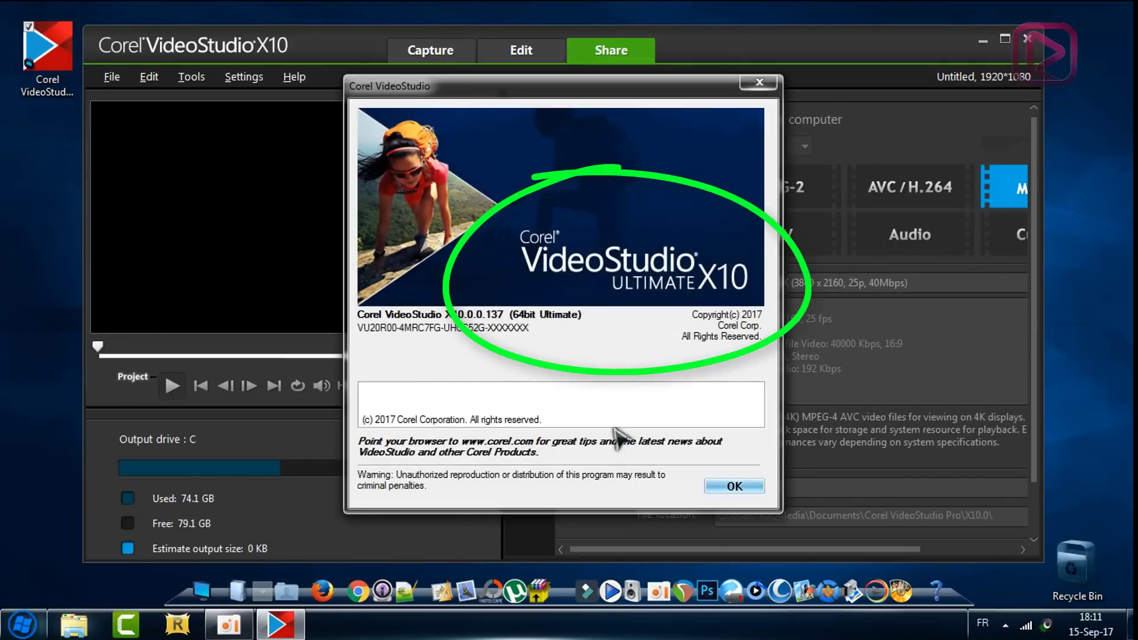
pyautogui.click(735, 486)
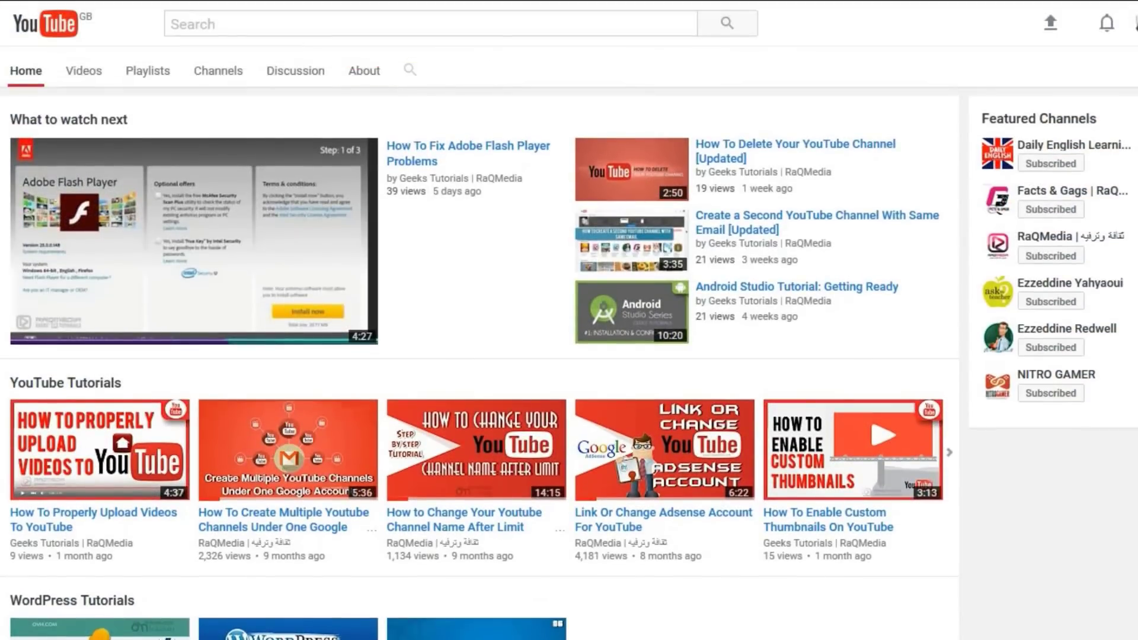
pyautogui.scroll(4, 569, 342)
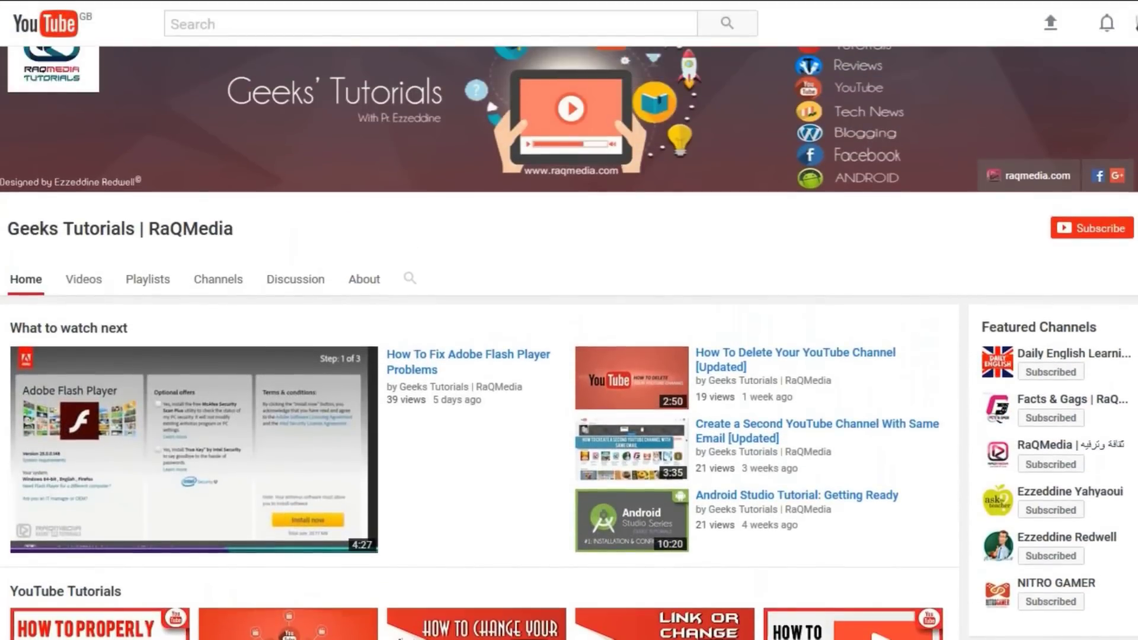
pyautogui.scroll(1, 569, 342)
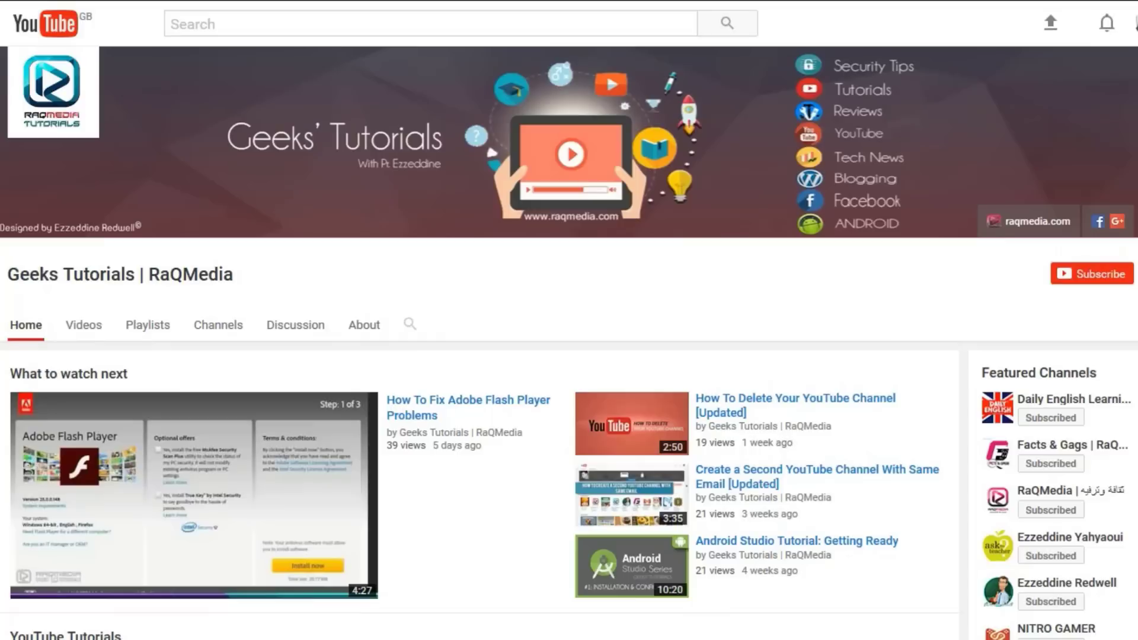